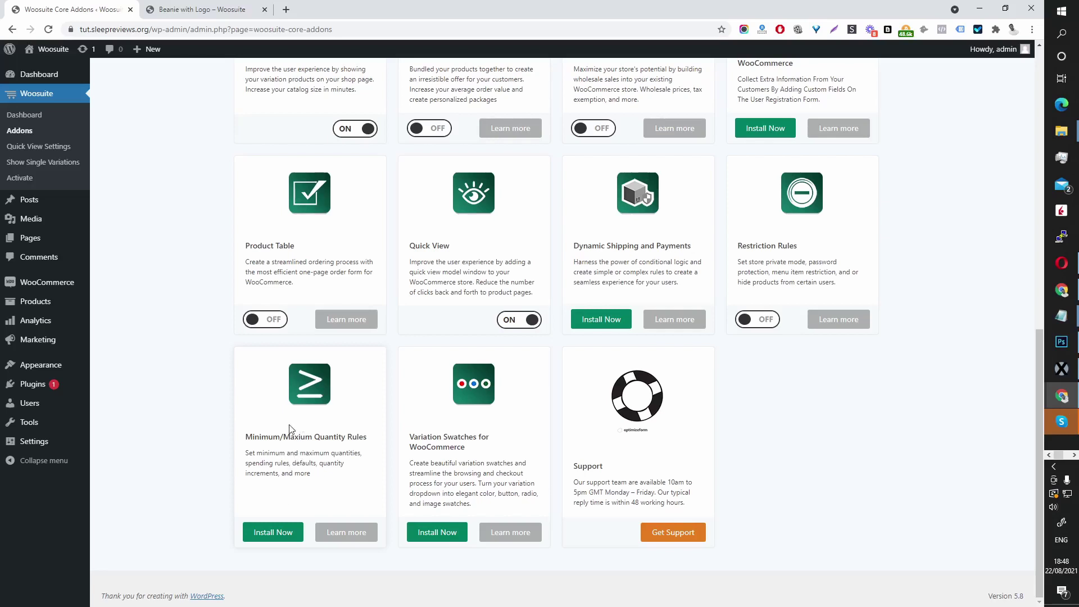
Install the Minimum/Maximum Quantity Rules addon and switch its toggle to ON.
{"action": "left_click", "coordinate": [265, 530]}
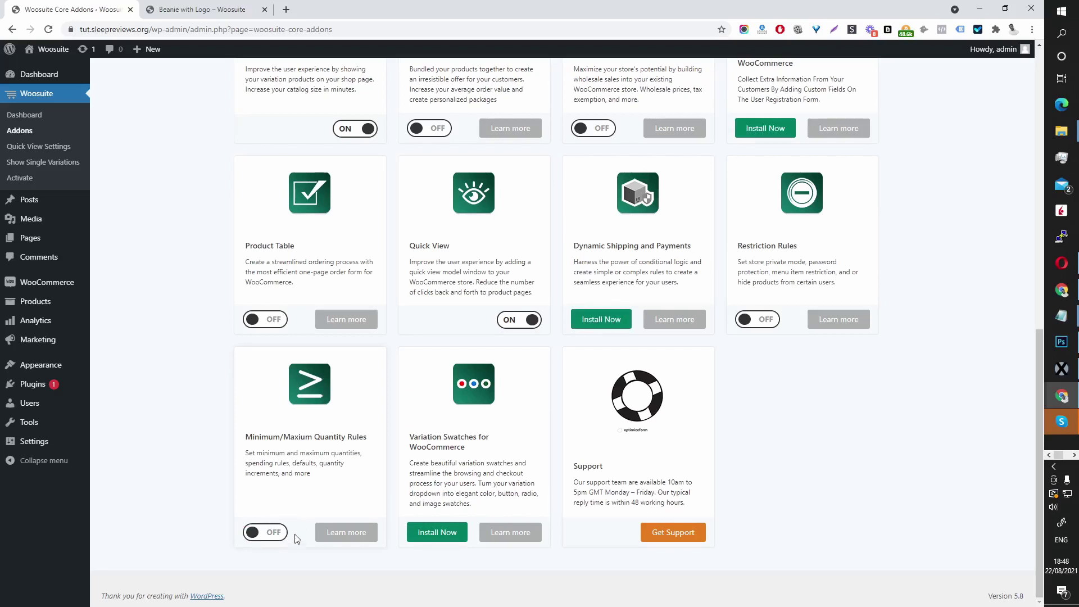
{"action": "left_click", "coordinate": [271, 538]}
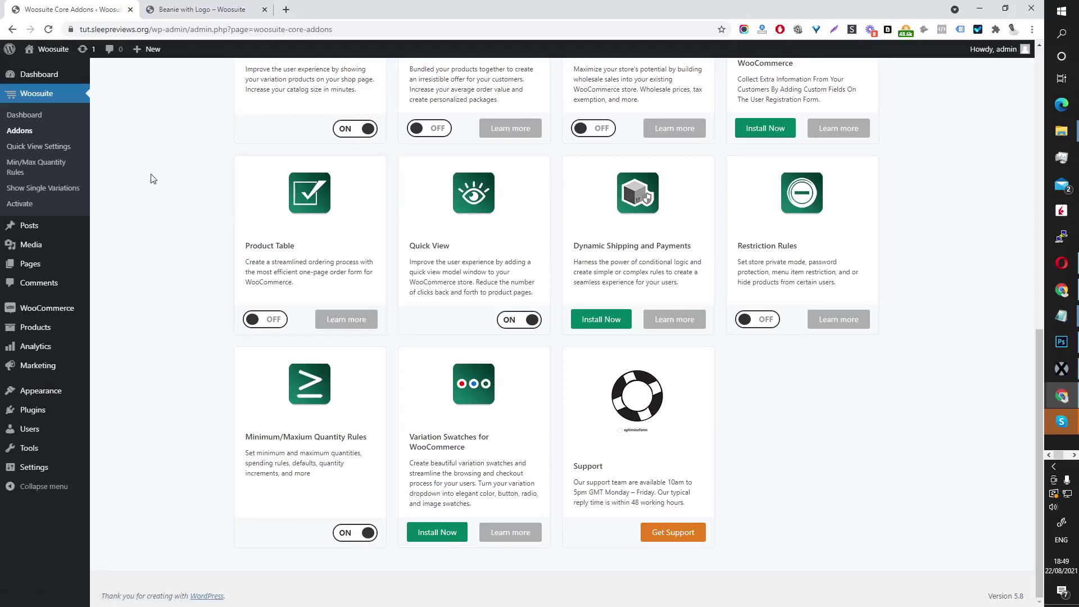
Open the Min/Max Quantity Rules settings page from the Woosuite sidebar.
{"action": "left_click", "coordinate": [45, 172]}
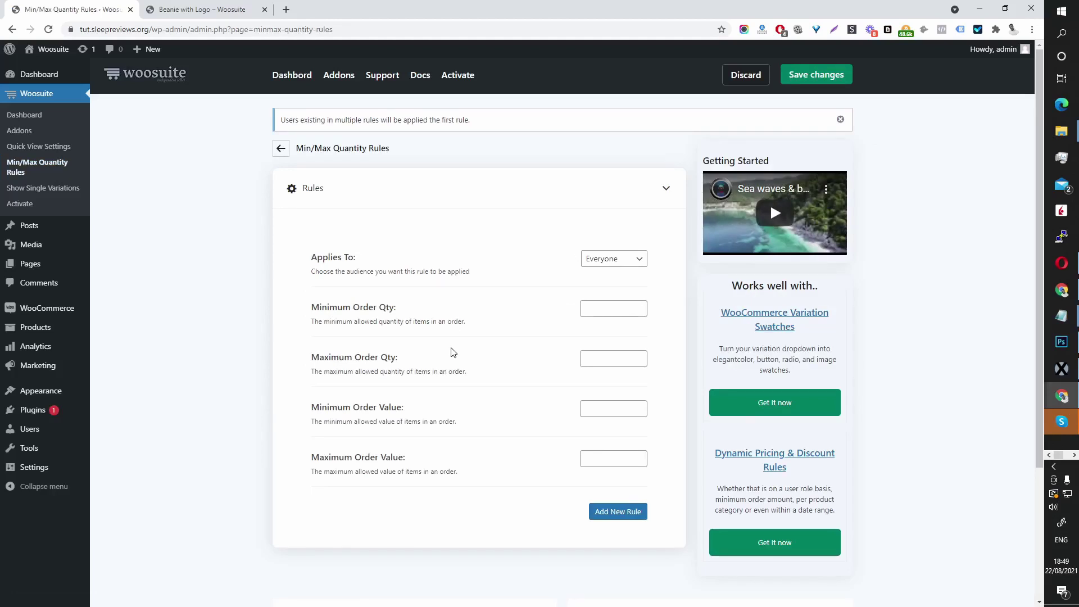
{"action": "scroll", "coordinate": [481, 285], "scroll_direction": "down", "scroll_amount": 1}
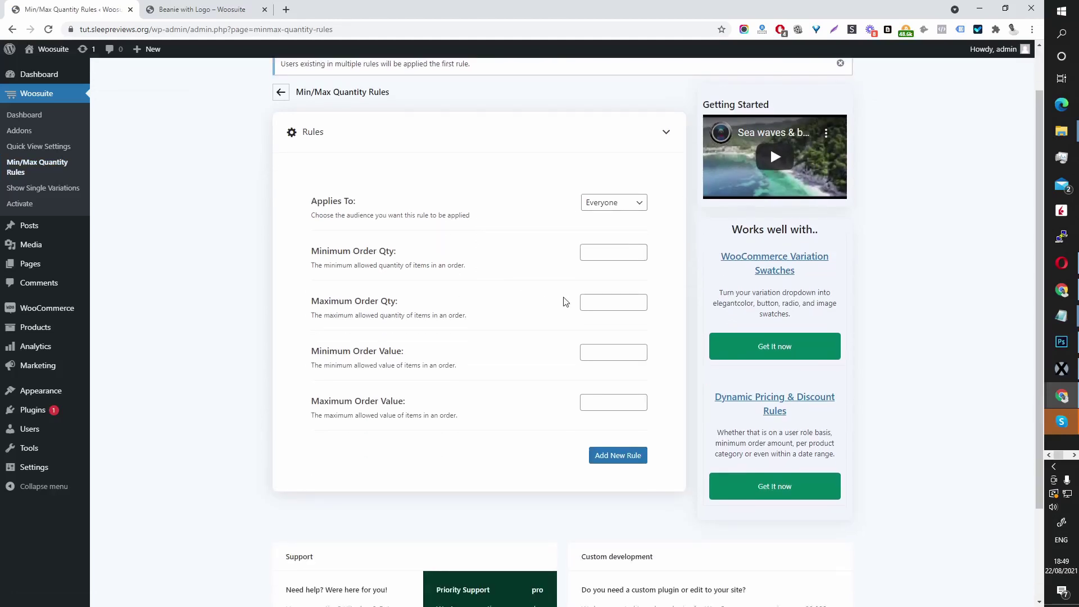
{"action": "scroll", "coordinate": [566, 300], "scroll_direction": "up", "scroll_amount": 1}
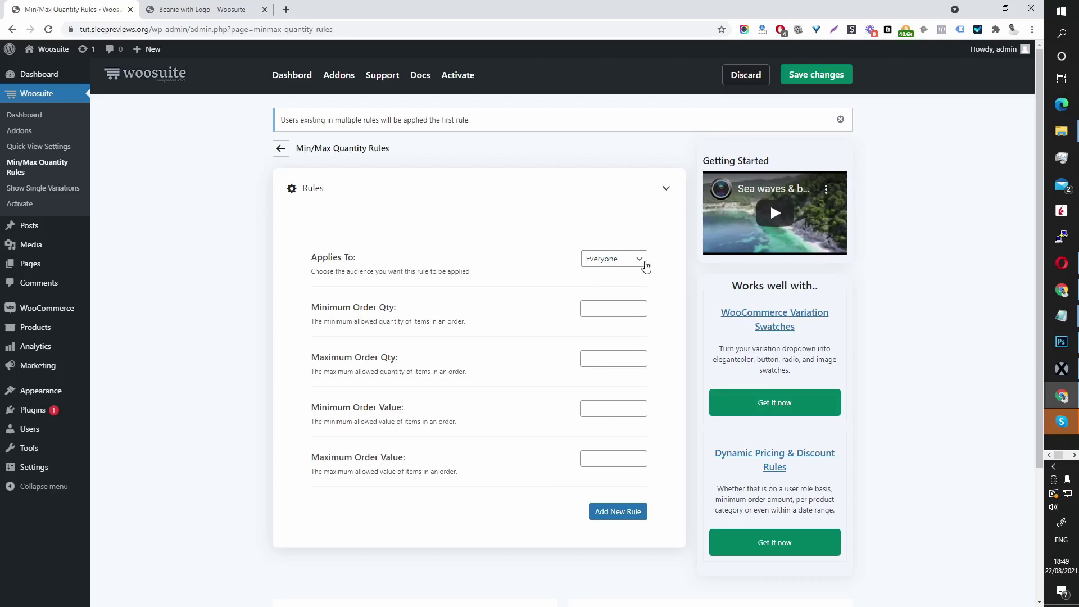
Set the first rule's Applies To to Specific Roles and open the Roles list.
{"action": "left_click", "coordinate": [641, 259]}
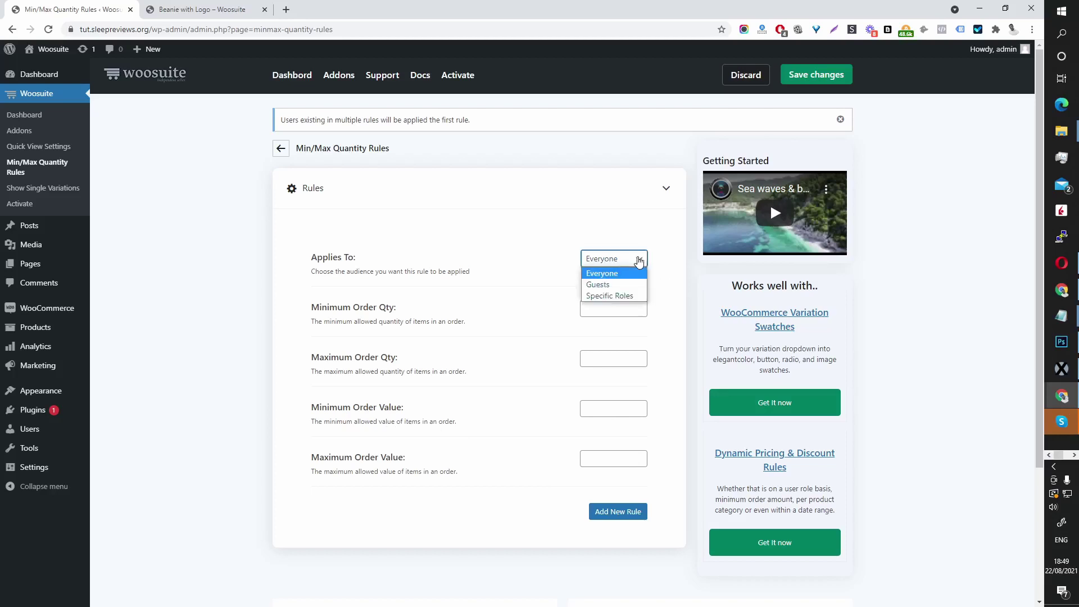
{"action": "left_click", "coordinate": [606, 287]}
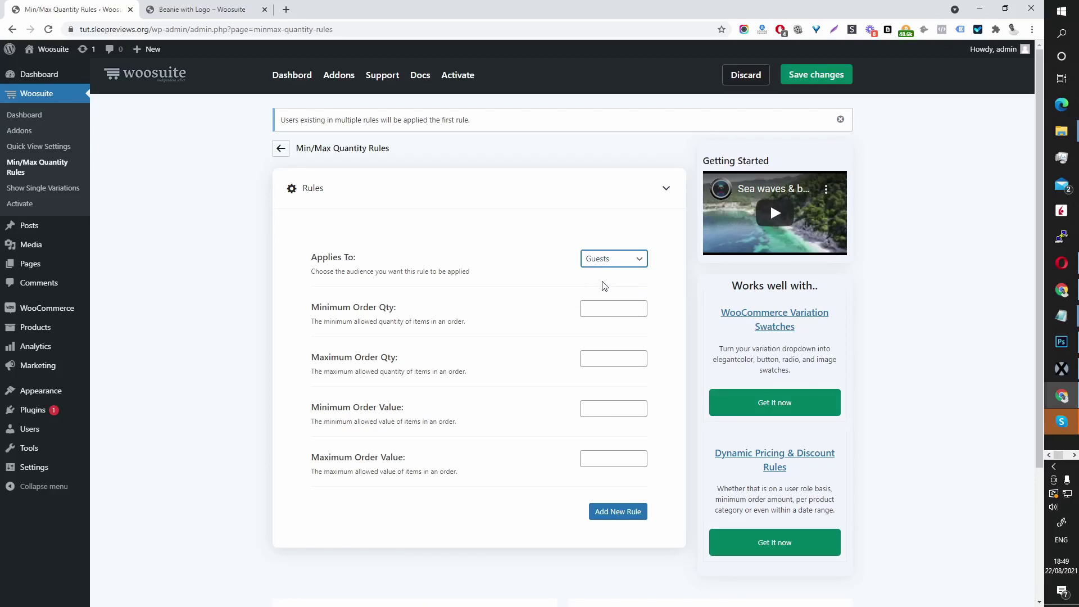
{"action": "mouse_move", "coordinate": [613, 265]}
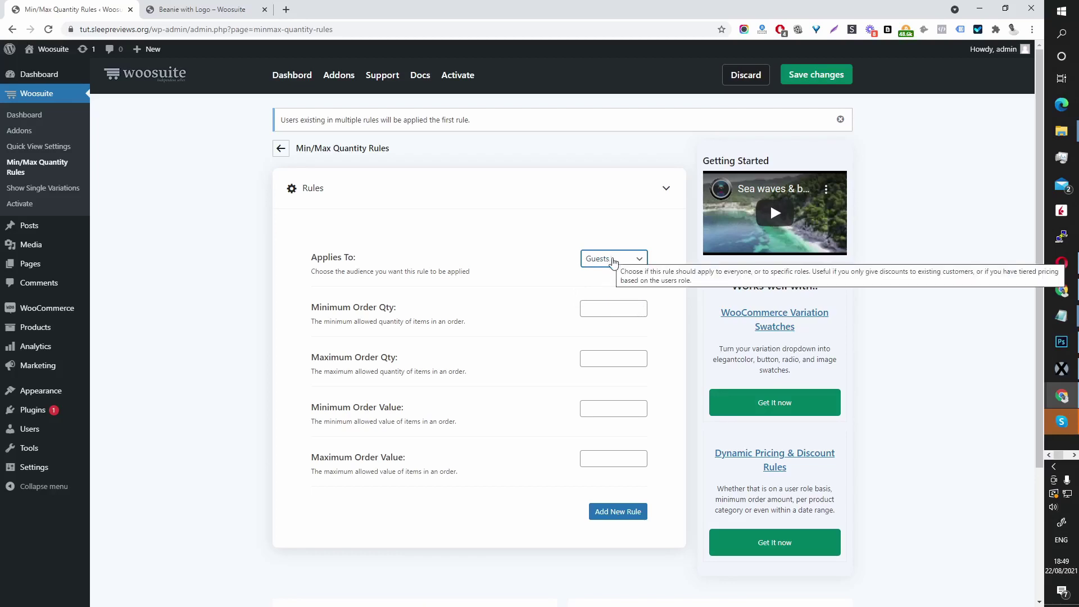
{"action": "left_click", "coordinate": [627, 269]}
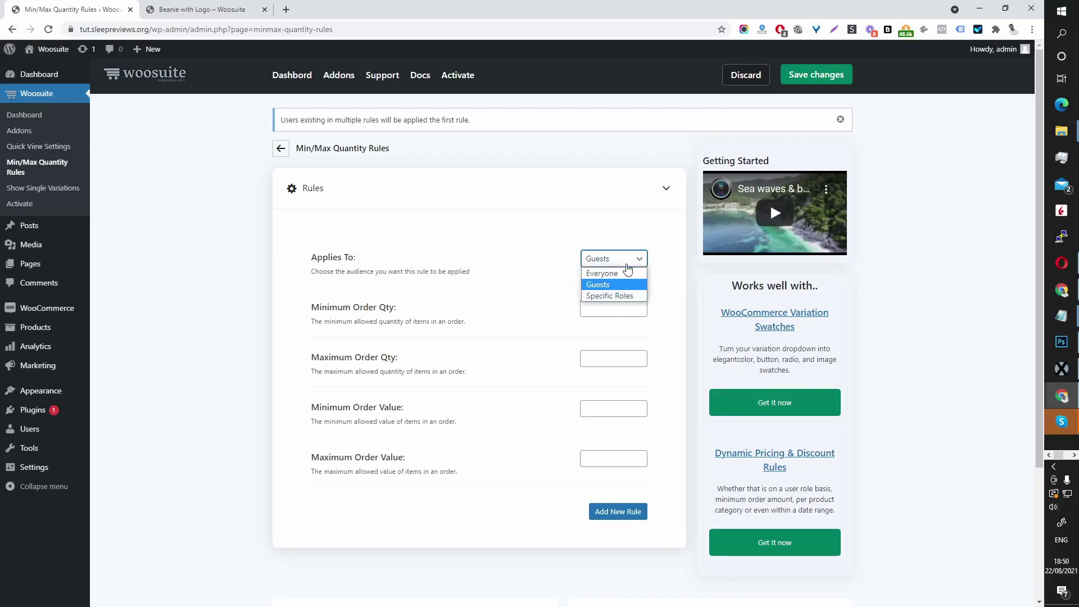
{"action": "left_click", "coordinate": [614, 296]}
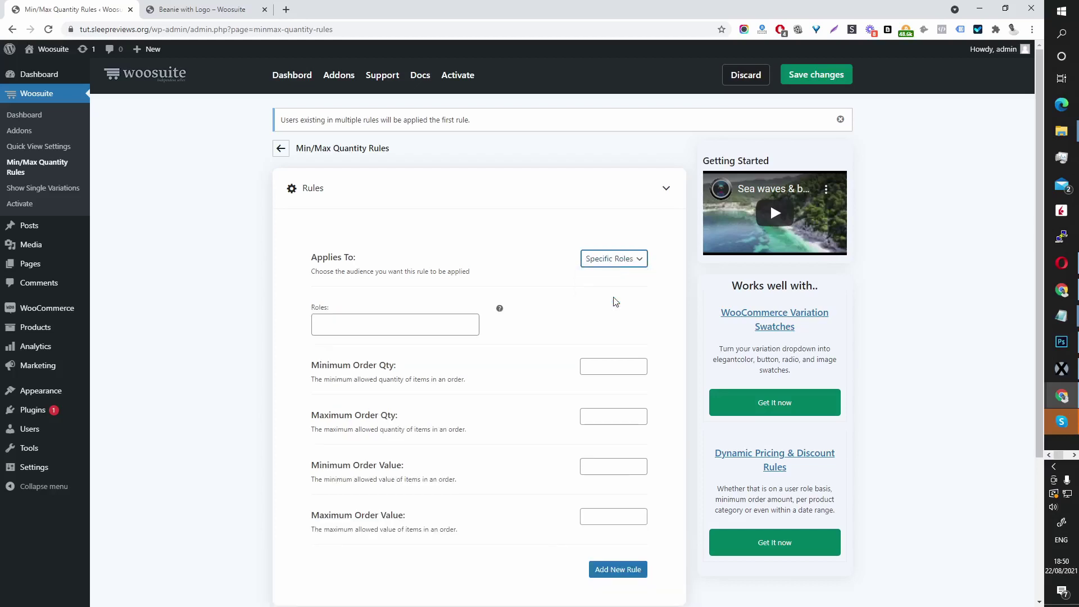
{"action": "left_click", "coordinate": [380, 330]}
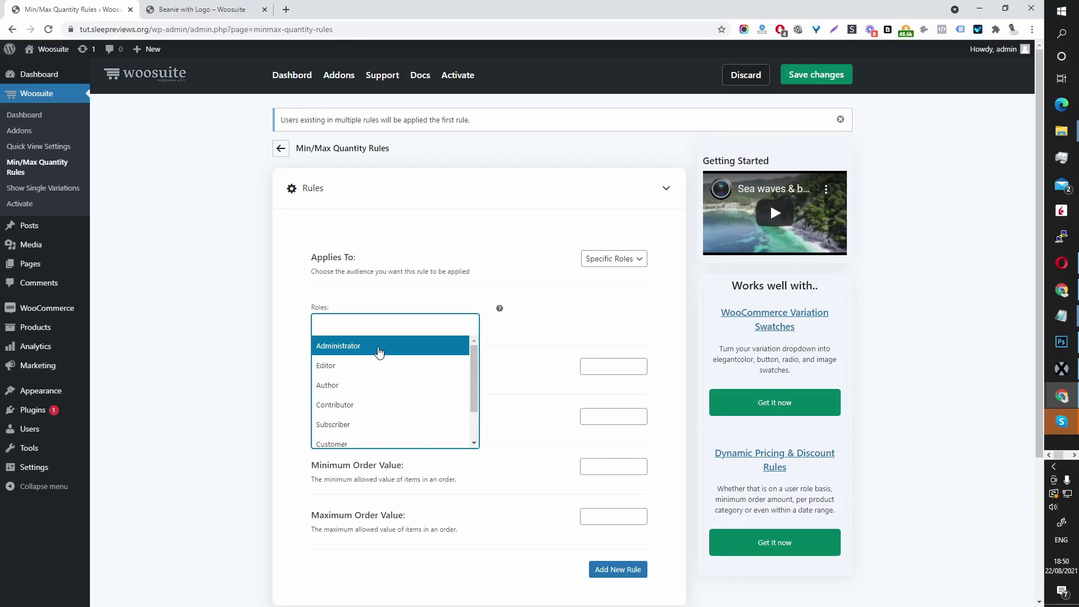
Restrict the rule to Administrator, set Minimum Order Qty to 3, and save the changes.
{"action": "left_click", "coordinate": [378, 351]}
{"action": "scroll", "coordinate": [581, 409], "scroll_direction": "down", "scroll_amount": 2}
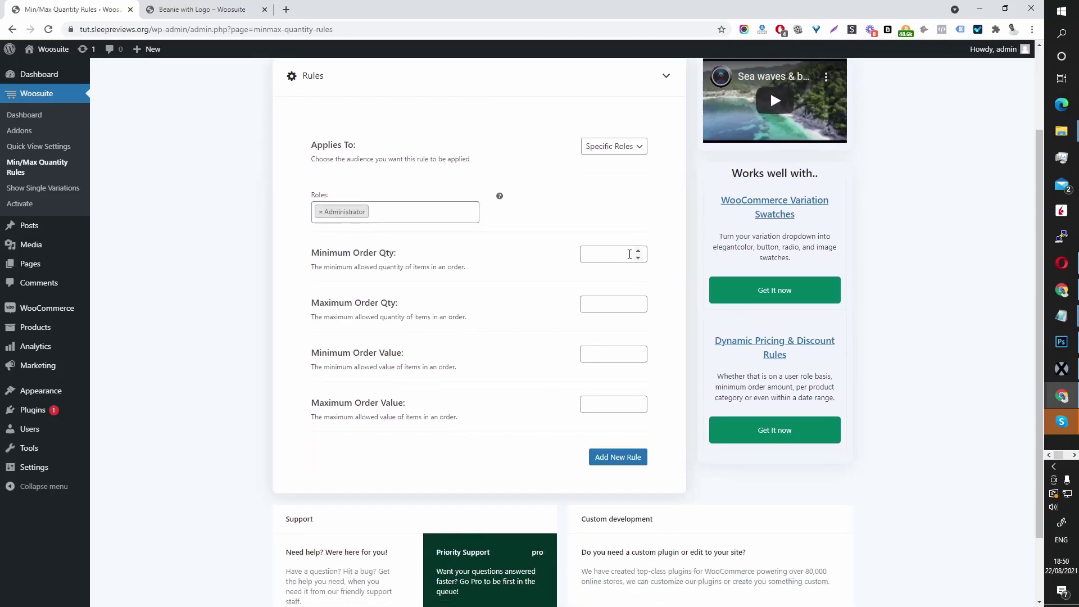
{"action": "left_click", "coordinate": [630, 254]}
{"action": "left_click", "coordinate": [639, 252]}
{"action": "left_click", "coordinate": [638, 251]}
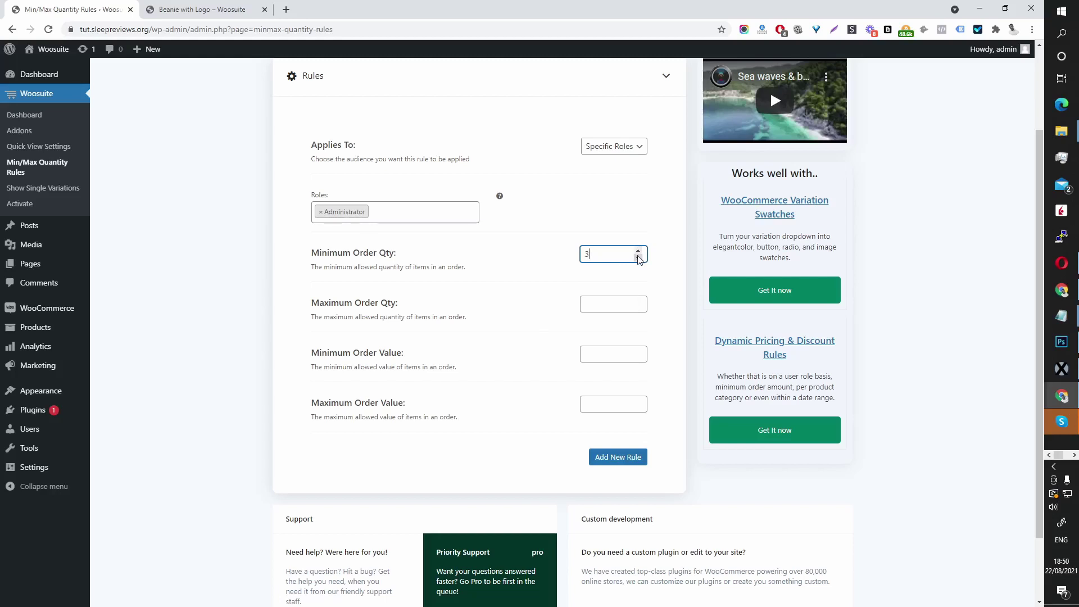
{"action": "scroll", "coordinate": [621, 464], "scroll_direction": "up", "scroll_amount": 2}
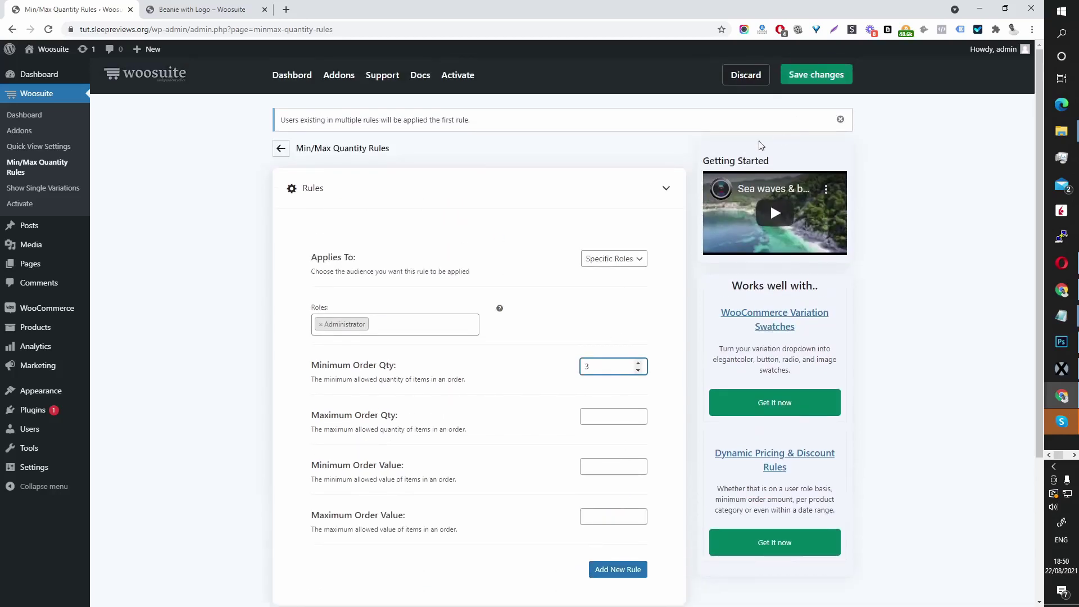
{"action": "left_click", "coordinate": [817, 74]}
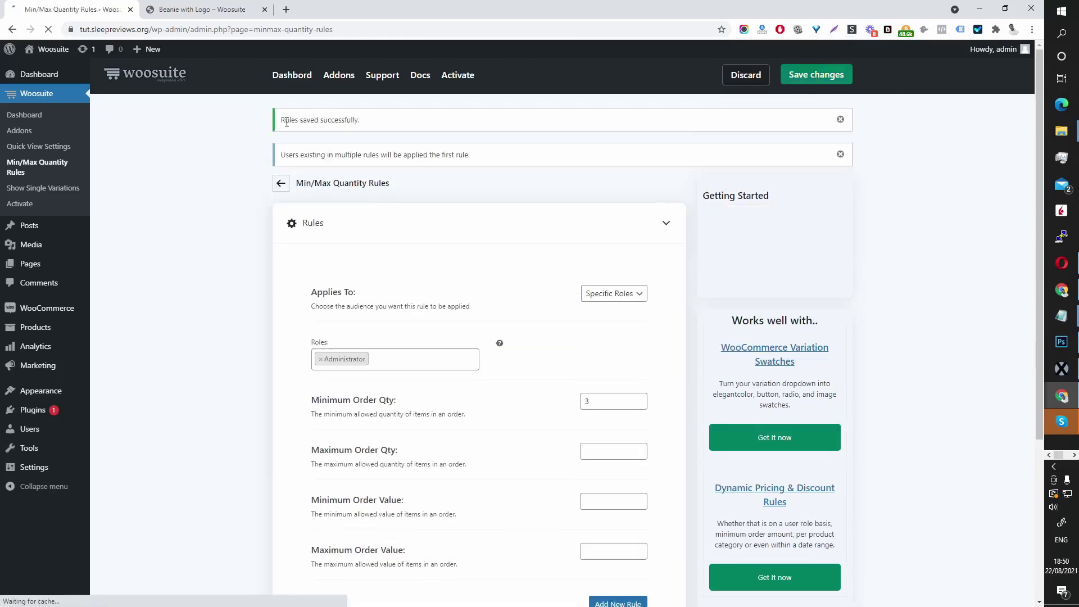
Add a second rule that applies to Specific Roles, limited to Administrator.
{"action": "scroll", "coordinate": [438, 275], "scroll_direction": "down", "scroll_amount": 1}
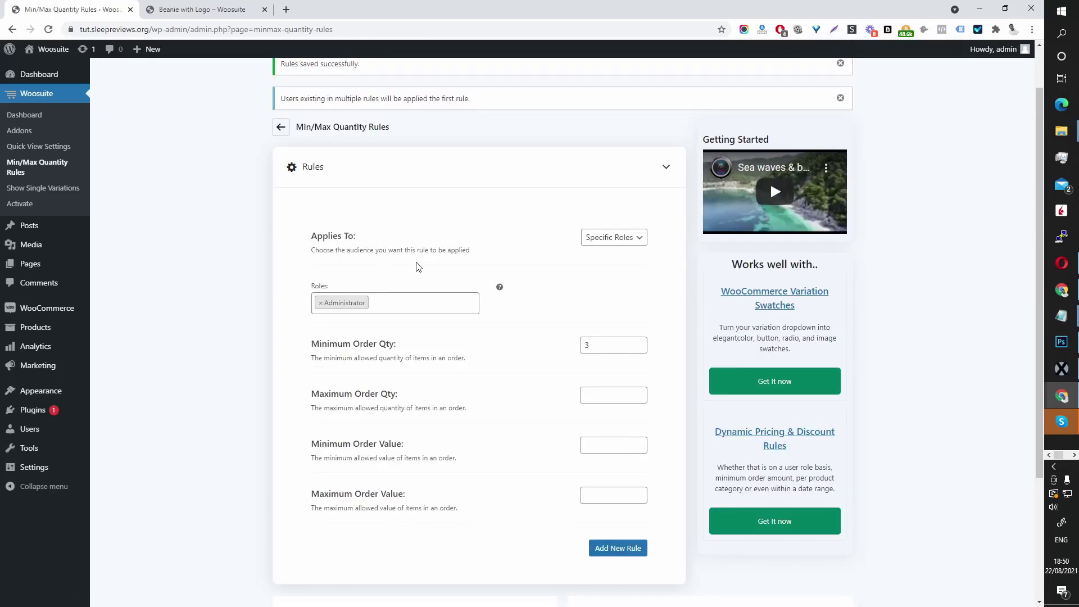
{"action": "scroll", "coordinate": [499, 289], "scroll_direction": "down", "scroll_amount": 2}
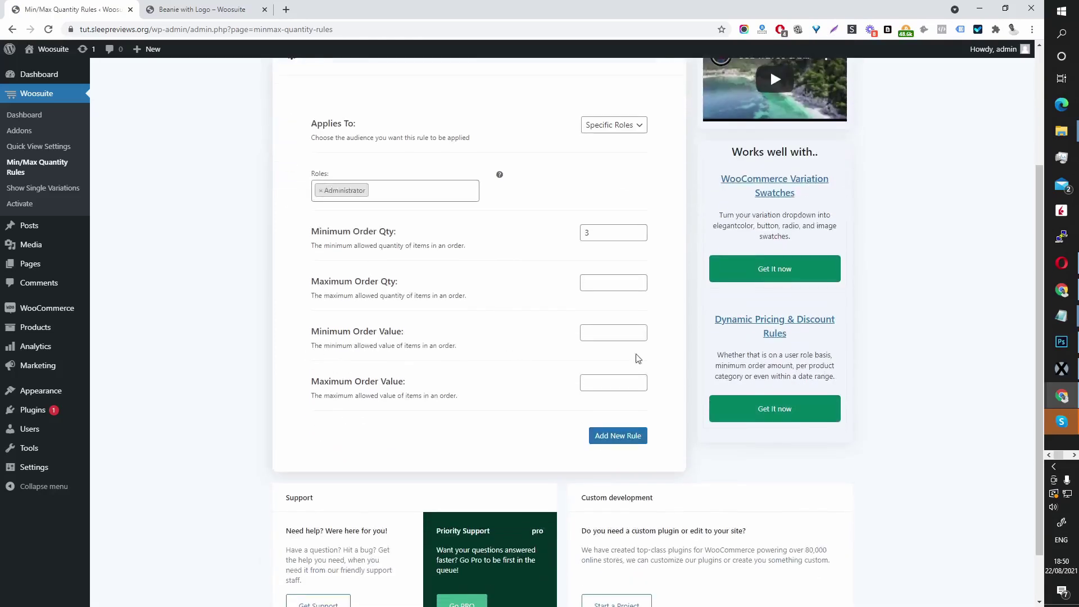
{"action": "left_click", "coordinate": [611, 439]}
{"action": "scroll", "coordinate": [610, 295], "scroll_direction": "down", "scroll_amount": 1}
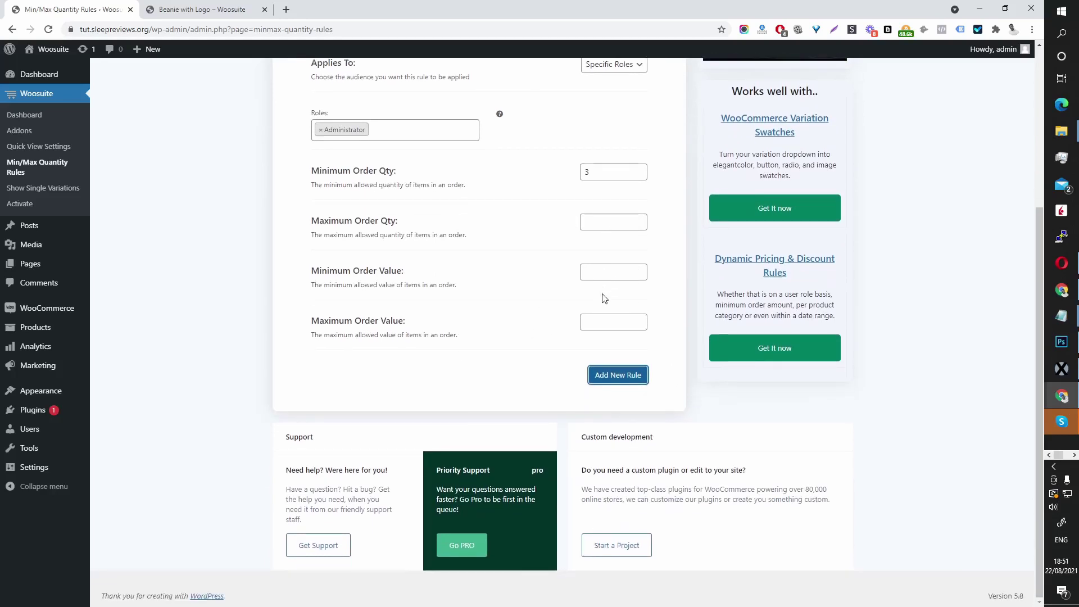
{"action": "scroll", "coordinate": [601, 337], "scroll_direction": "down", "scroll_amount": 2}
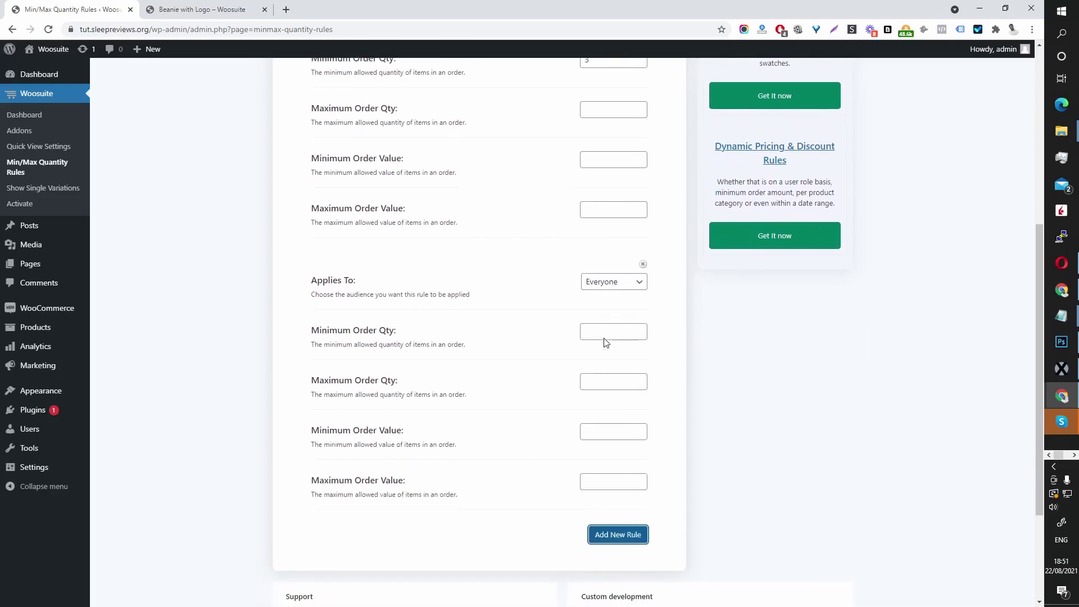
{"action": "scroll", "coordinate": [604, 337], "scroll_direction": "up", "scroll_amount": 1}
{"action": "scroll", "coordinate": [621, 463], "scroll_direction": "down", "scroll_amount": 2}
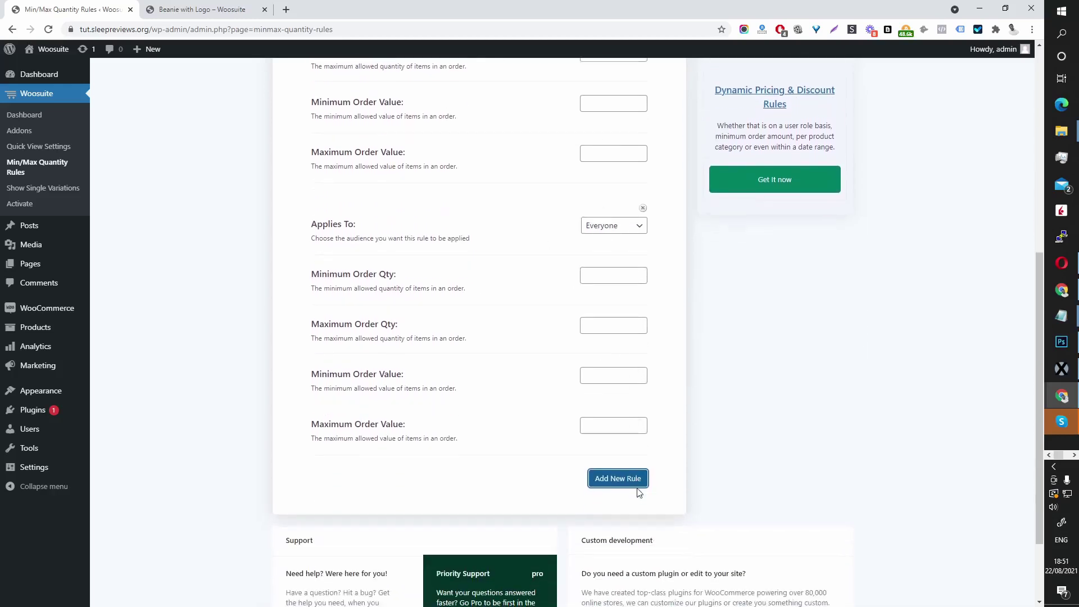
{"action": "left_click", "coordinate": [612, 225]}
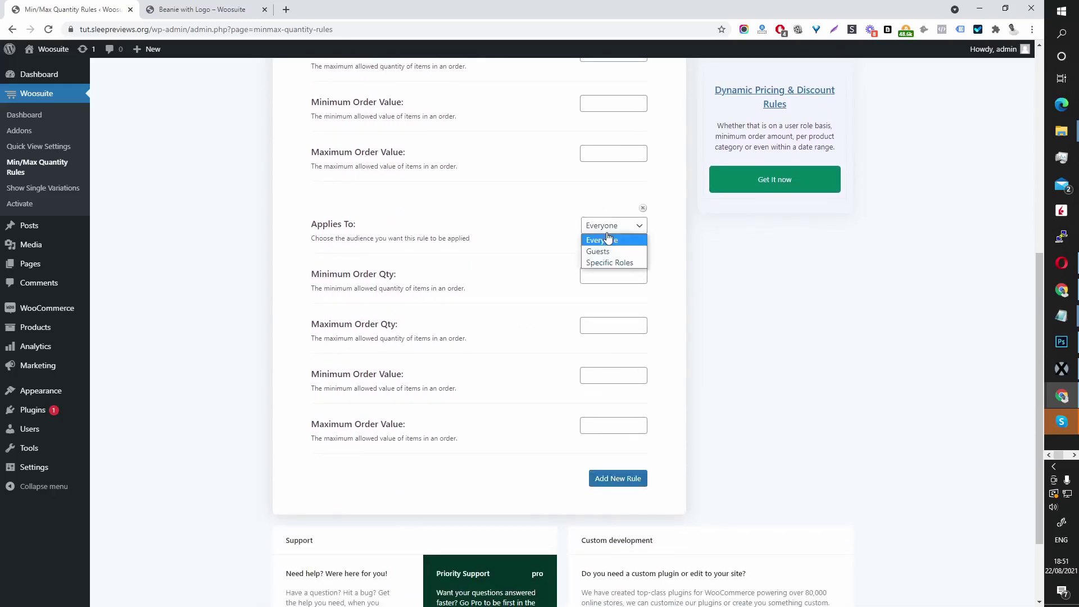
{"action": "left_click", "coordinate": [602, 260]}
{"action": "left_click", "coordinate": [470, 288]}
{"action": "left_click", "coordinate": [402, 314]}
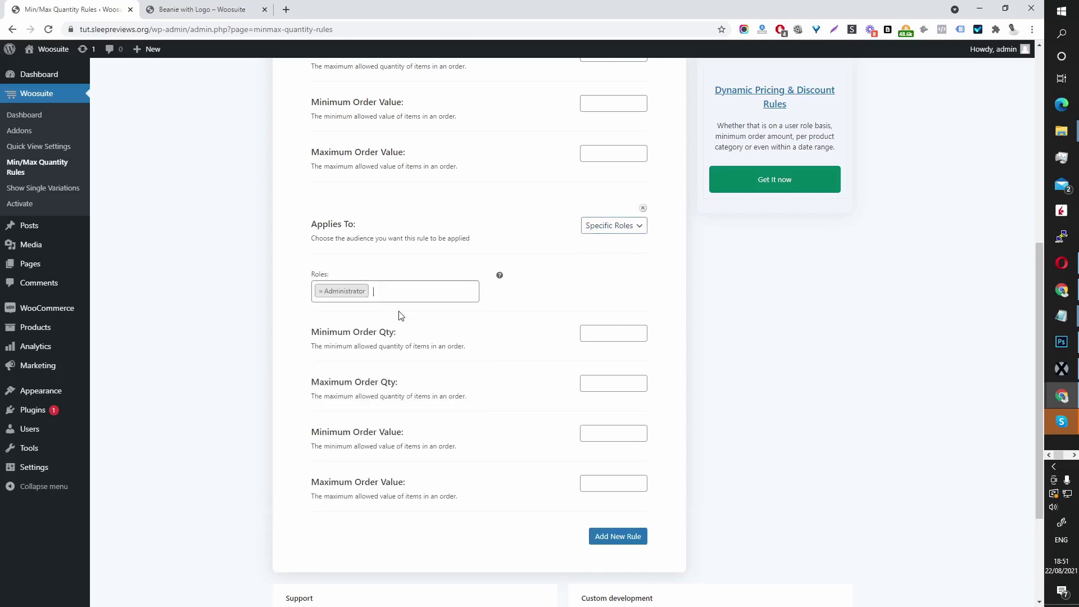
Enter 70 as the second rule's Minimum Order Value.
{"action": "left_click", "coordinate": [605, 441]}
{"action": "scroll", "coordinate": [622, 461], "scroll_direction": "up", "scroll_amount": 4}
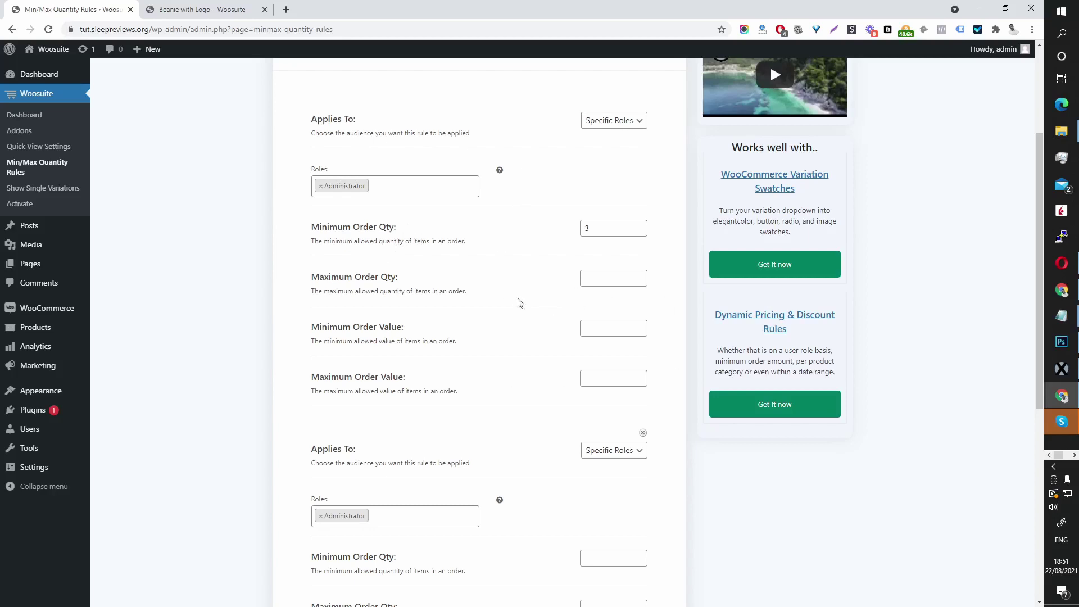
{"action": "scroll", "coordinate": [607, 303], "scroll_direction": "down", "scroll_amount": 3}
{"action": "left_click", "coordinate": [609, 489]}
{"action": "type", "text": "70"}
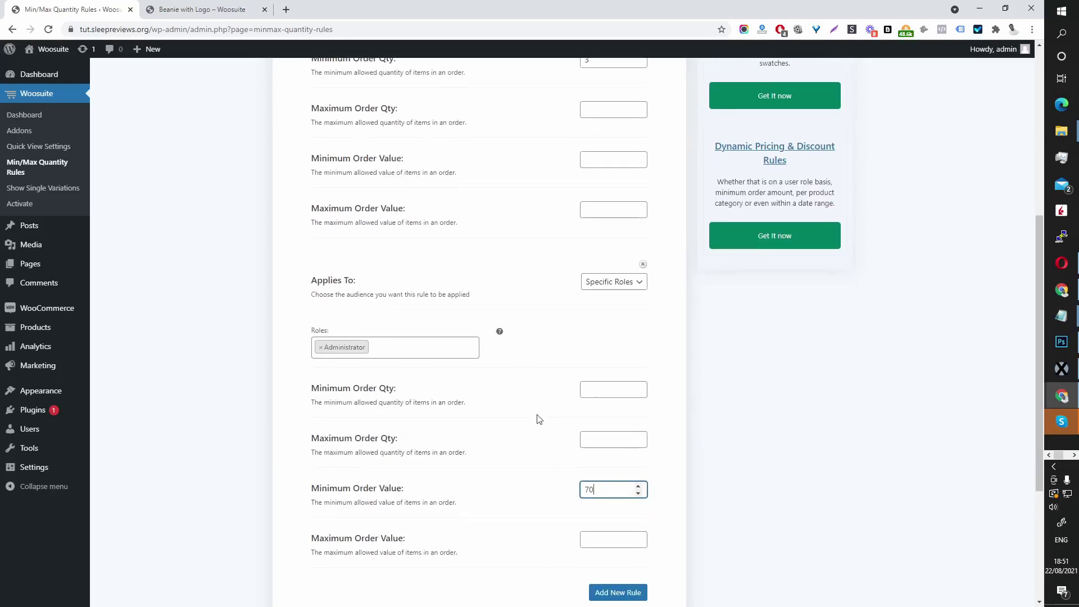
{"action": "scroll", "coordinate": [489, 399], "scroll_direction": "down", "scroll_amount": 1}
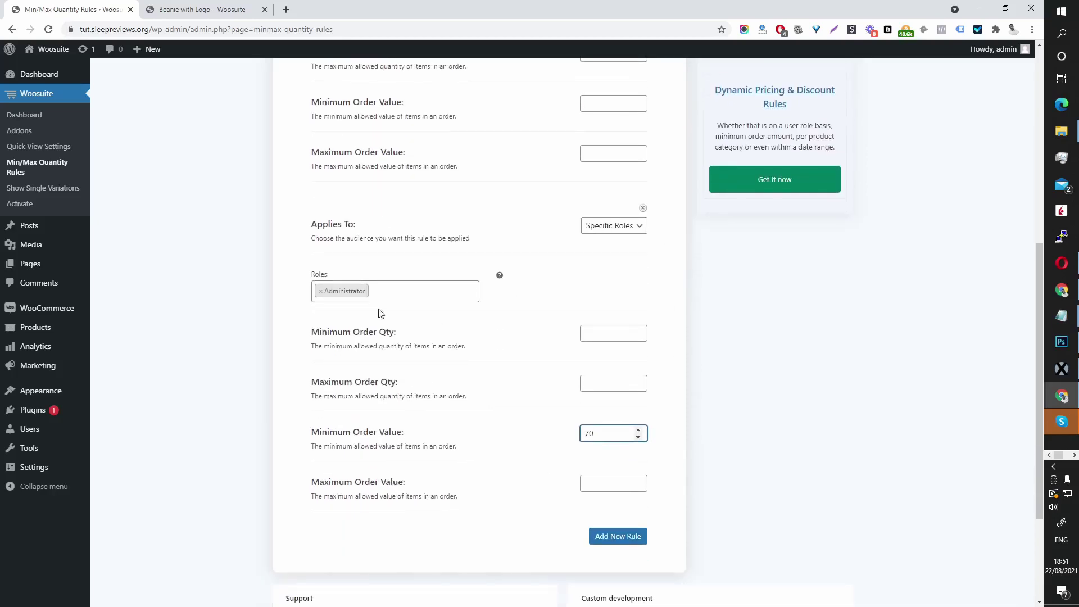
Remove the second rule, then reload the storefront and open the Accessories category.
{"action": "left_click", "coordinate": [642, 208]}
{"action": "left_click", "coordinate": [227, 8]}
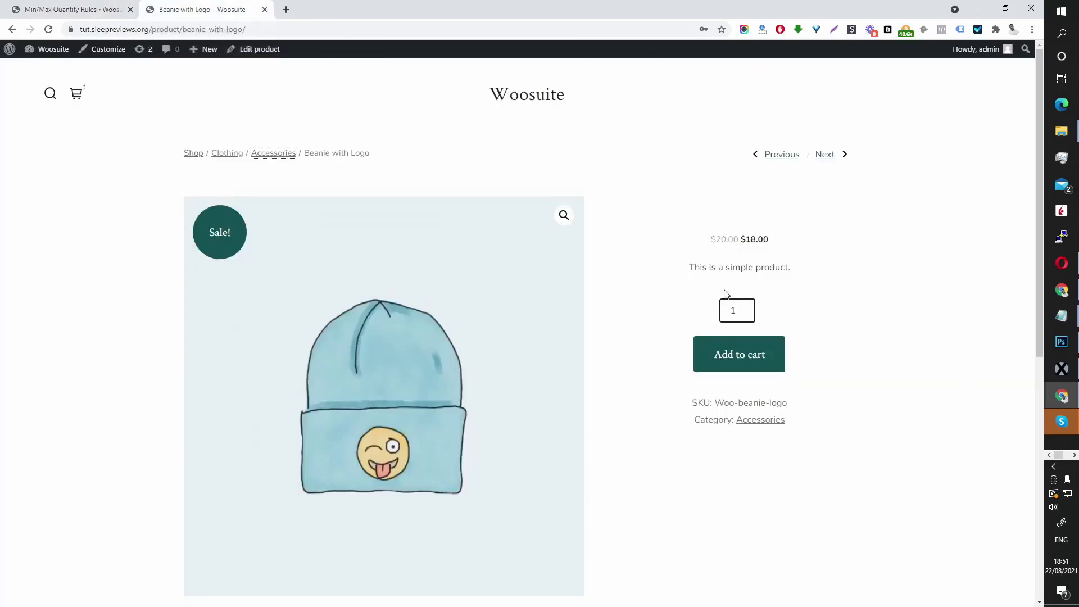
{"action": "left_click", "coordinate": [746, 308]}
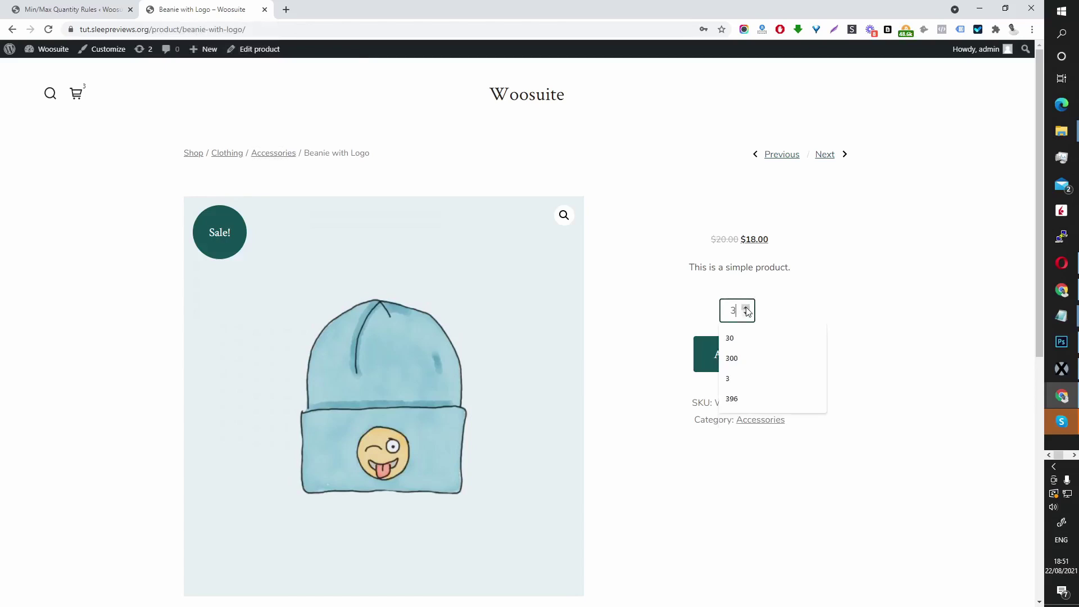
{"action": "left_click", "coordinate": [745, 314]}
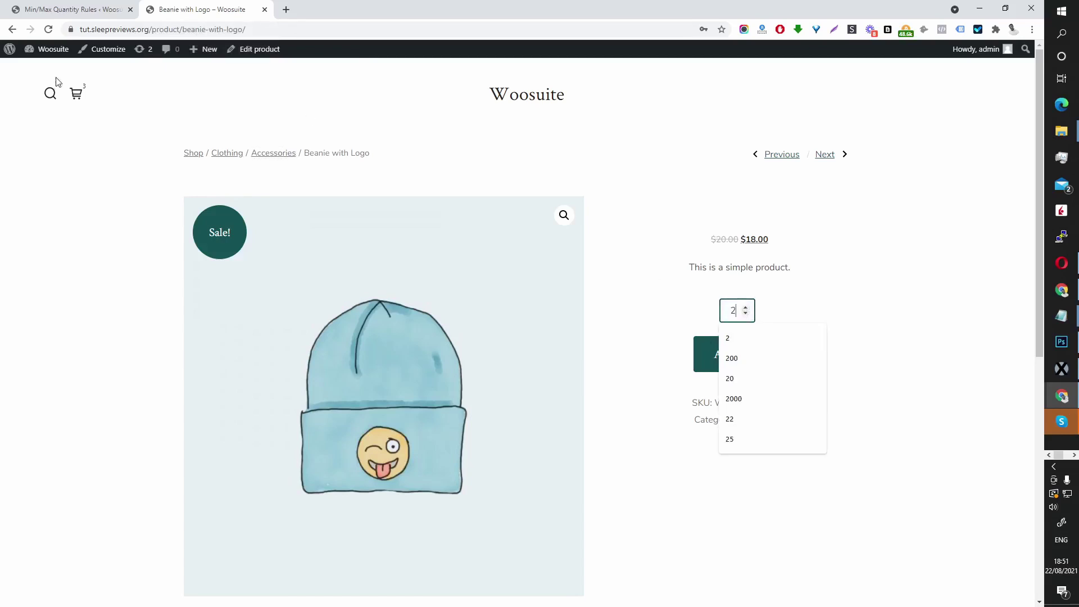
{"action": "left_click", "coordinate": [48, 29]}
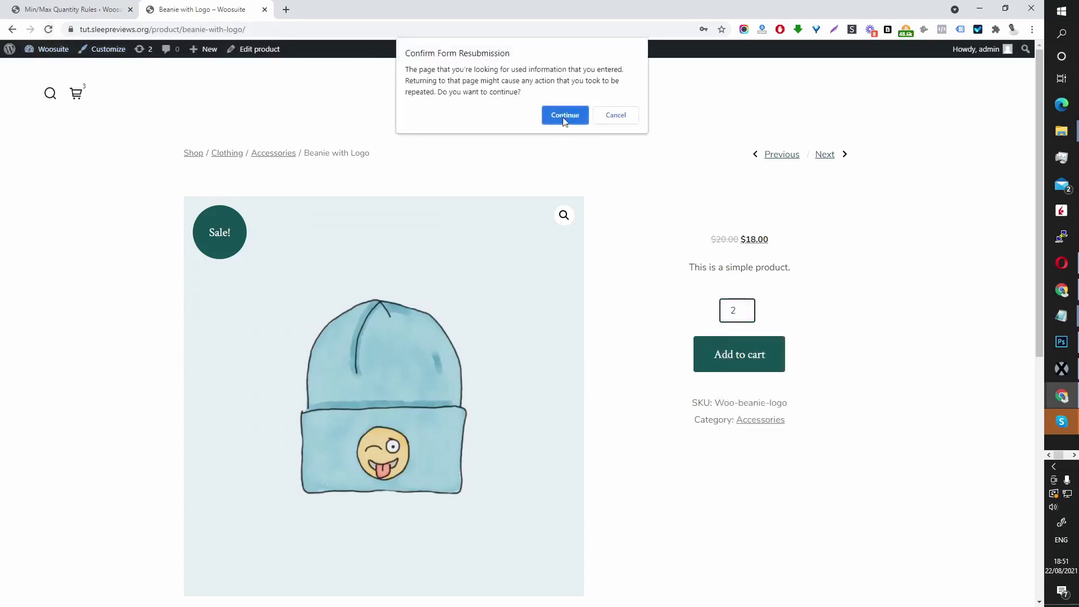
{"action": "left_click", "coordinate": [615, 114]}
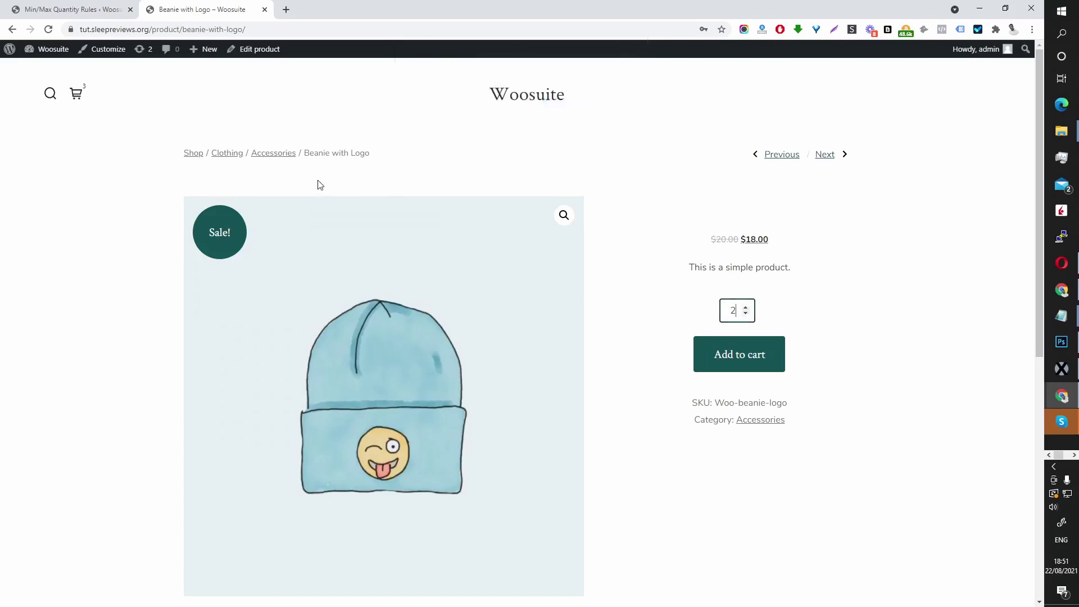
{"action": "left_click", "coordinate": [269, 154]}
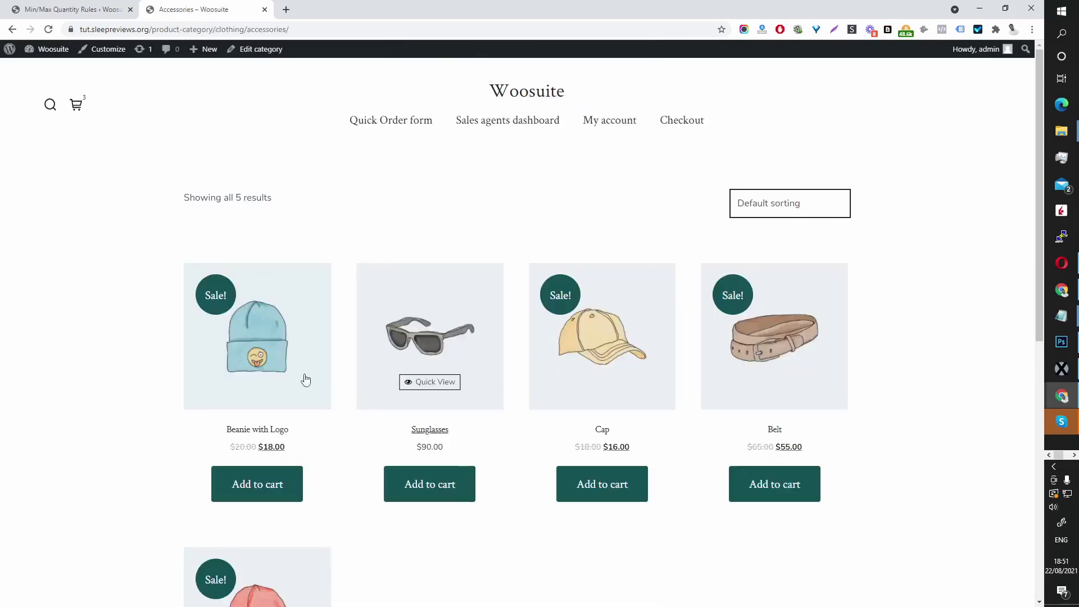
Add 2 Beanie with Logo to the cart from its product page and view the cart.
{"action": "left_click", "coordinate": [265, 430]}
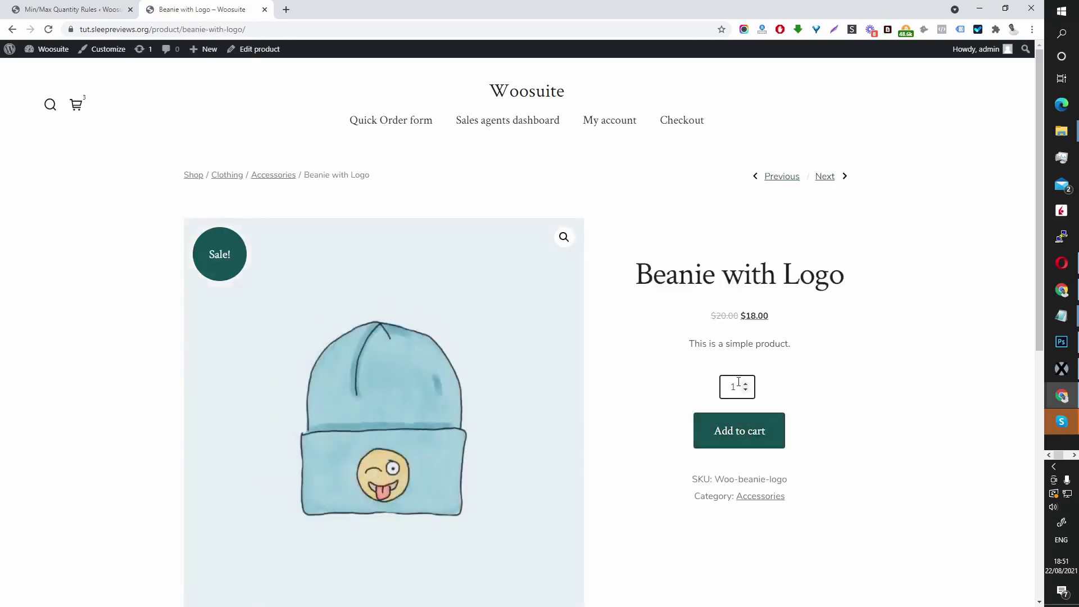
{"action": "left_click", "coordinate": [746, 384]}
{"action": "left_click", "coordinate": [745, 384]}
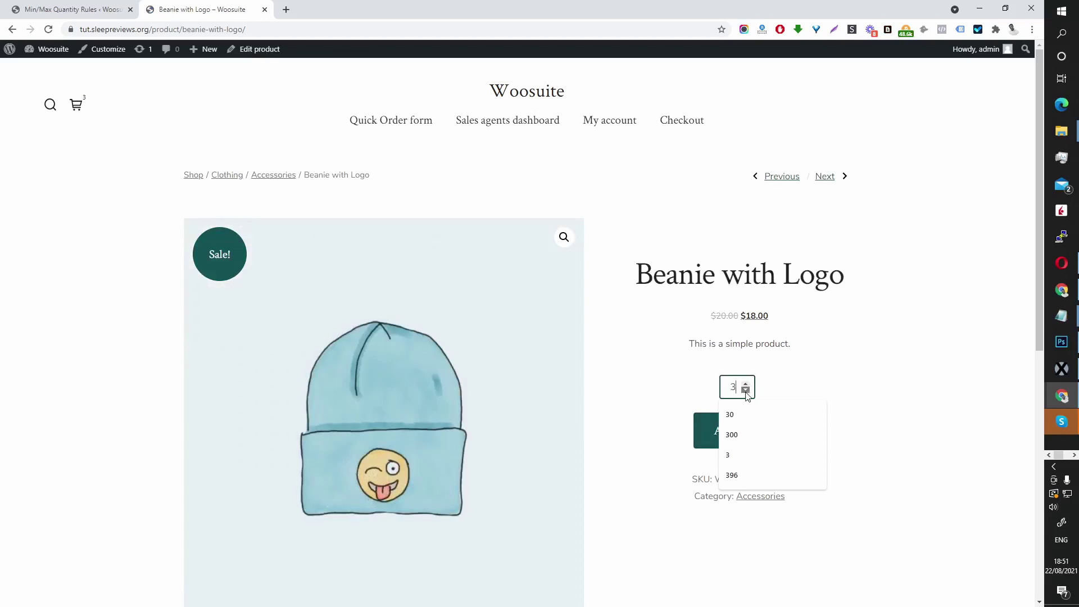
{"action": "left_click", "coordinate": [745, 390]}
{"action": "left_click", "coordinate": [705, 437]}
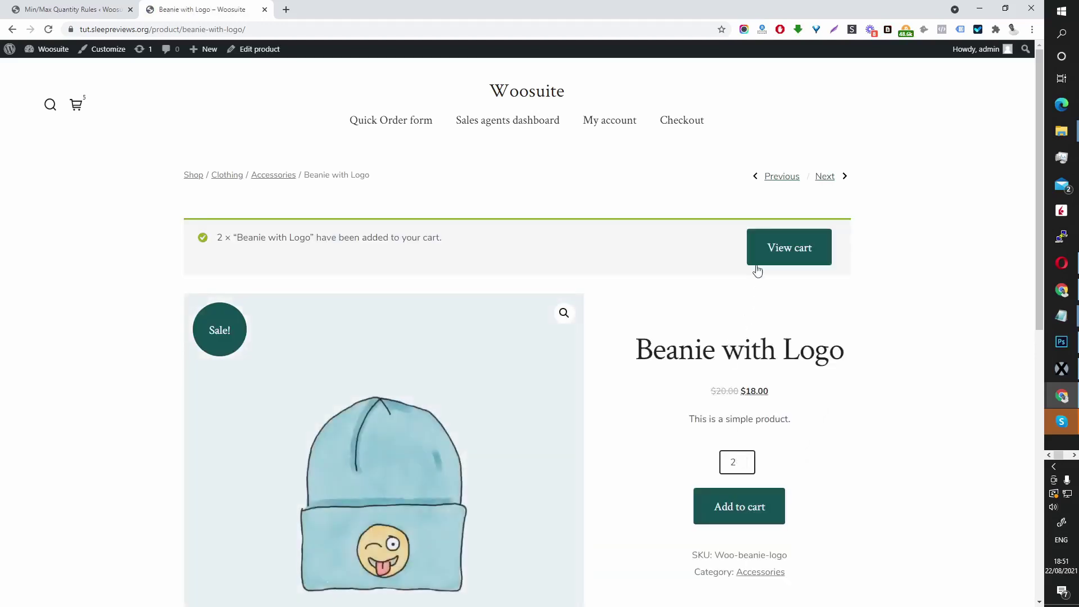
{"action": "left_click", "coordinate": [757, 263]}
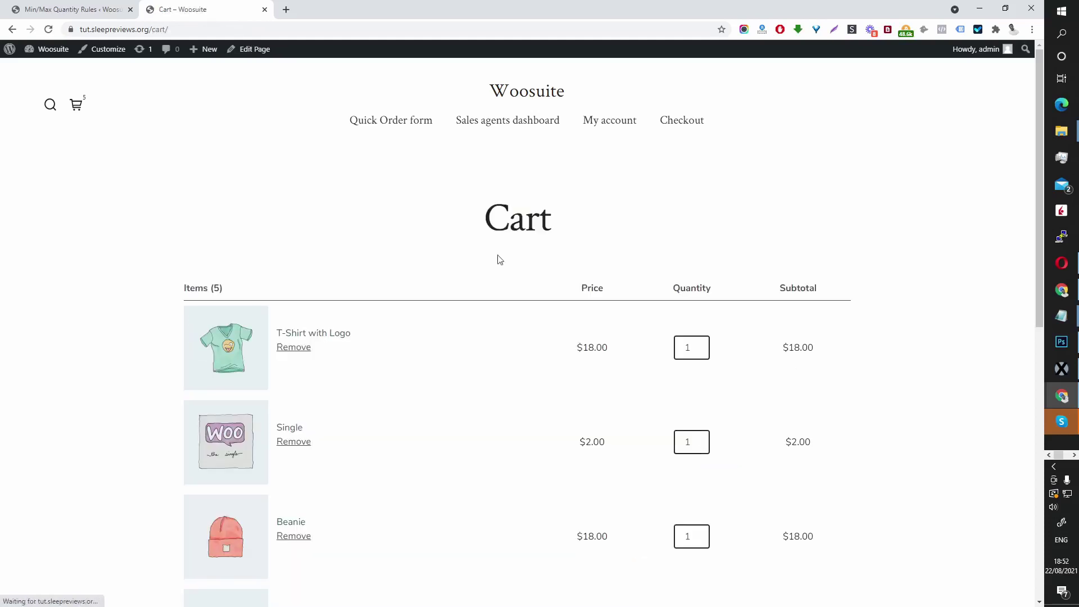
Remove T-Shirt with Logo, raise Beanie with Logo to 3, and update the cart.
{"action": "scroll", "coordinate": [700, 306], "scroll_direction": "down", "scroll_amount": 2}
{"action": "scroll", "coordinate": [700, 307], "scroll_direction": "down", "scroll_amount": 2}
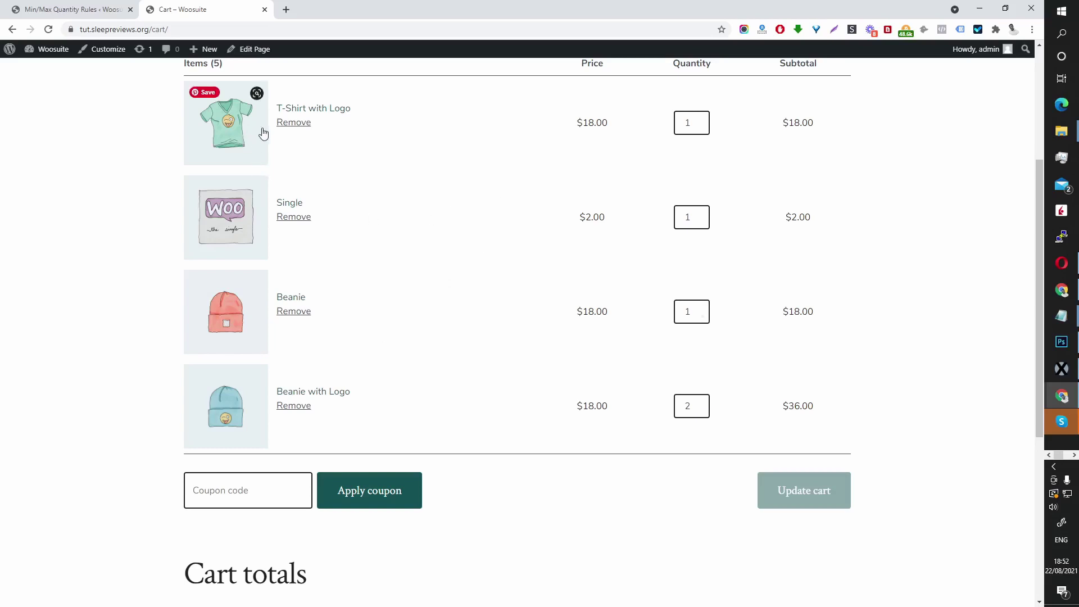
{"action": "left_click", "coordinate": [286, 124]}
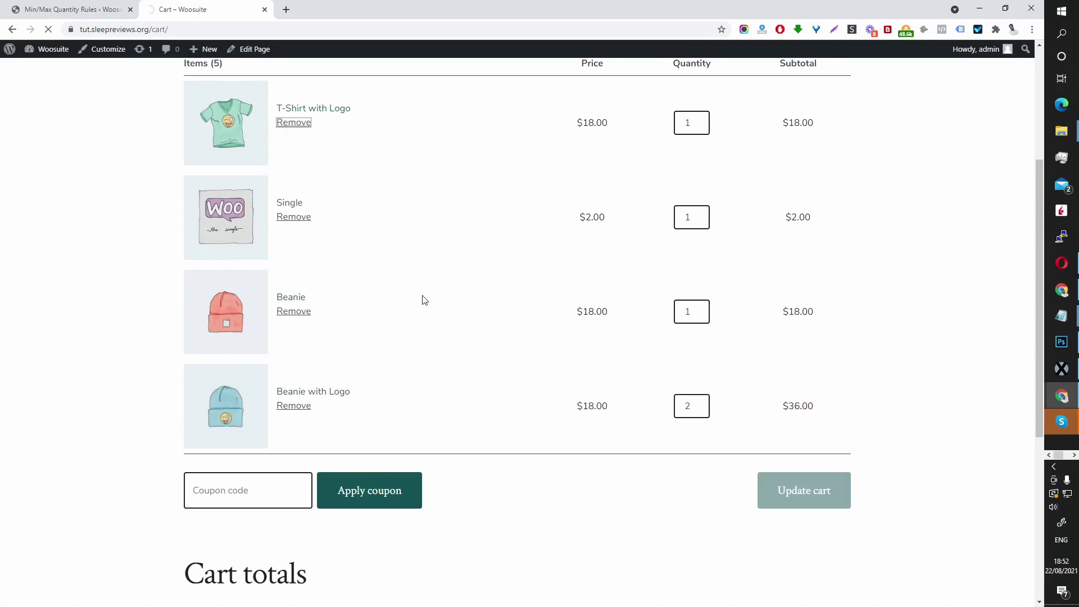
{"action": "scroll", "coordinate": [434, 403], "scroll_direction": "down", "scroll_amount": 1}
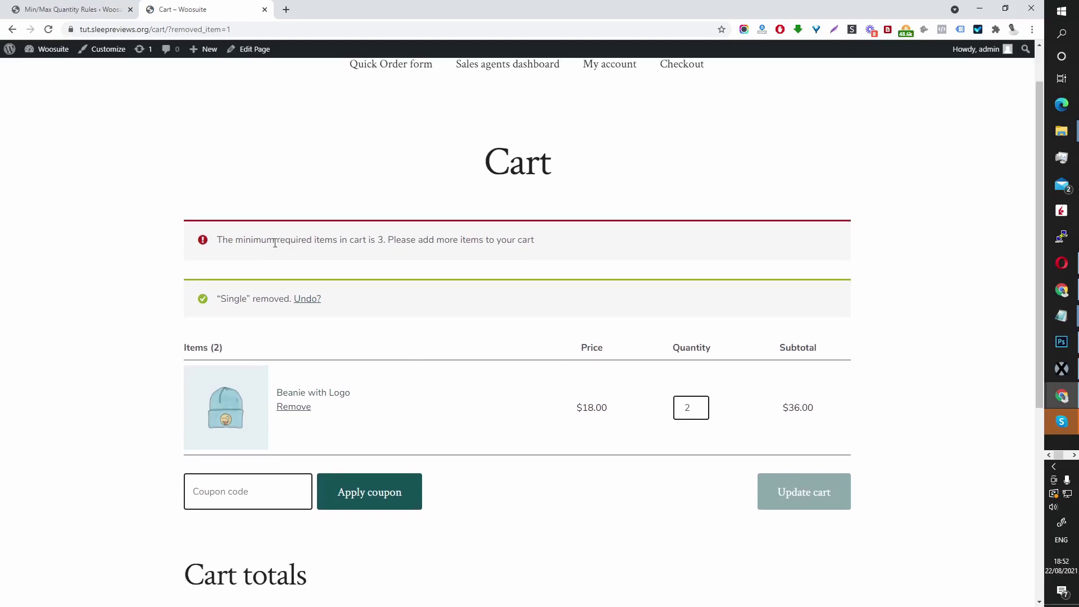
{"action": "left_click_drag", "start_coordinate": [287, 241], "coordinate": [430, 252]}
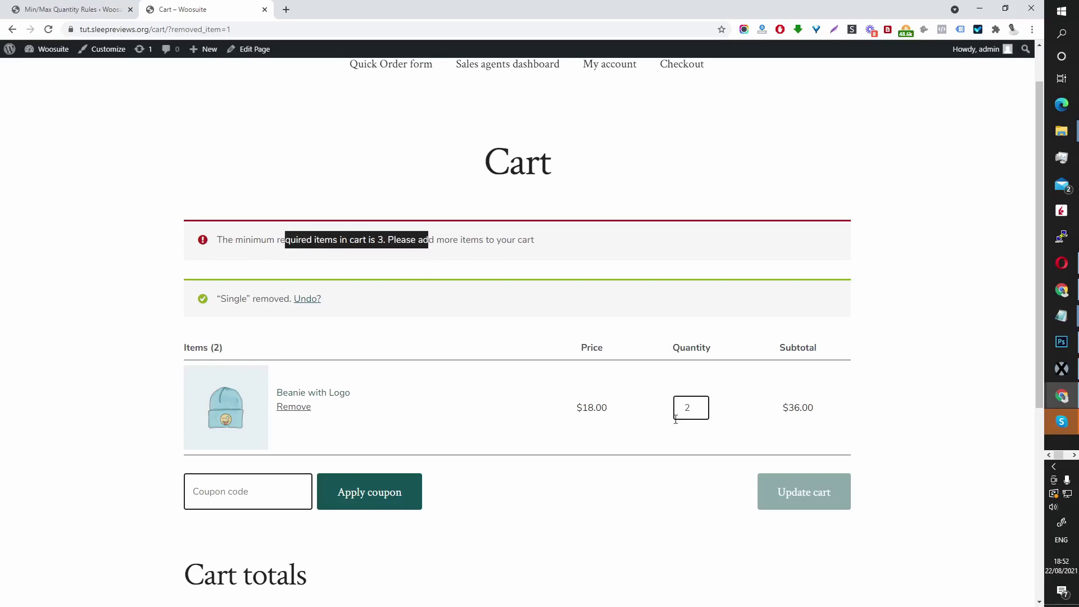
{"action": "left_click", "coordinate": [701, 406]}
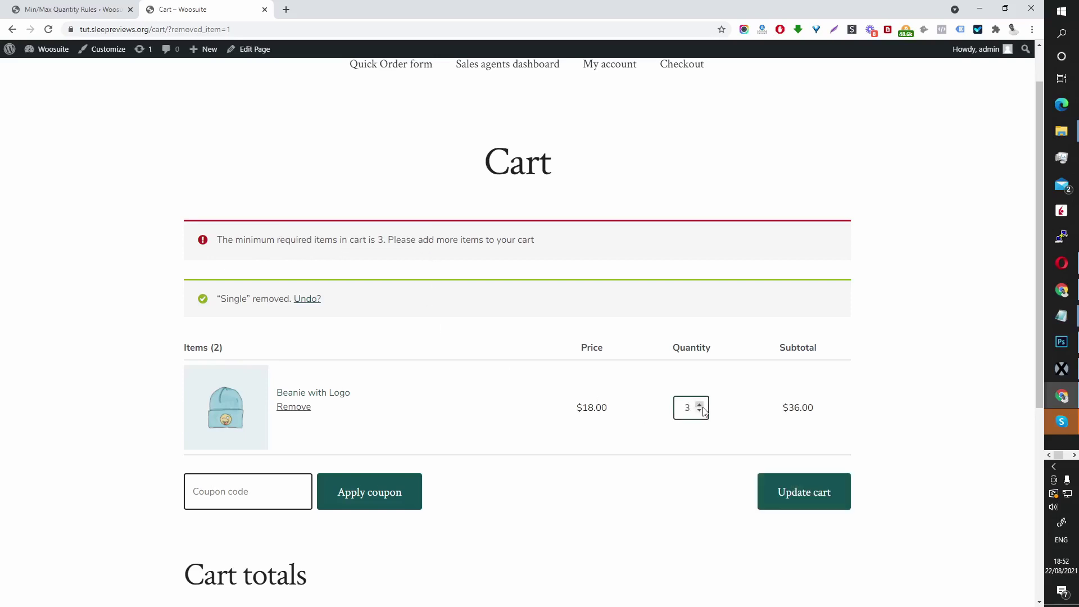
{"action": "left_click", "coordinate": [810, 489]}
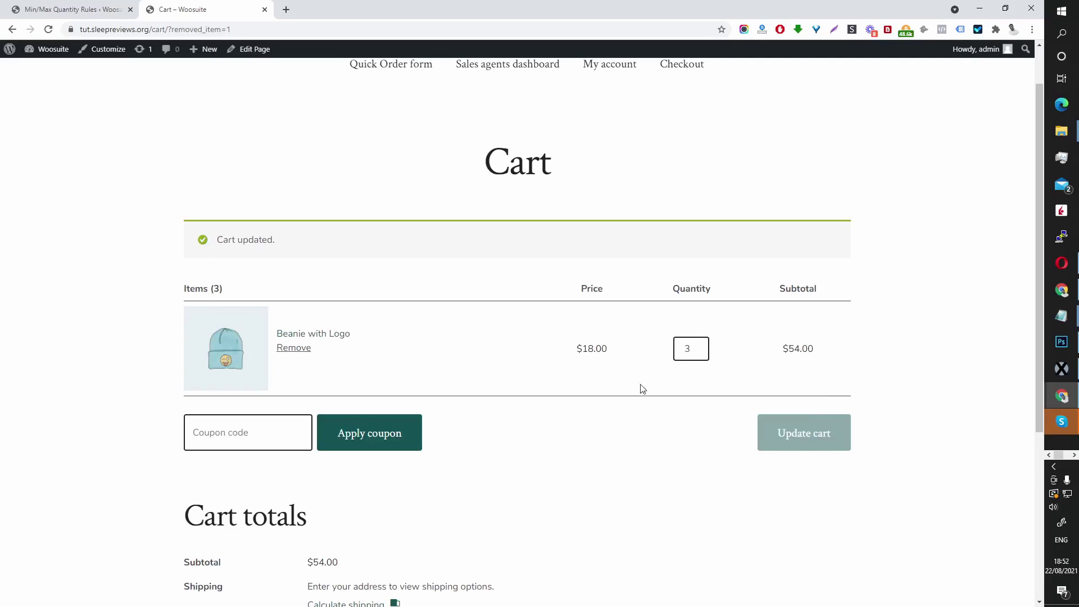
Clear the rule's Minimum Order Qty of 3, enter Minimum Order Value 60, and save.
{"action": "left_click", "coordinate": [87, 11]}
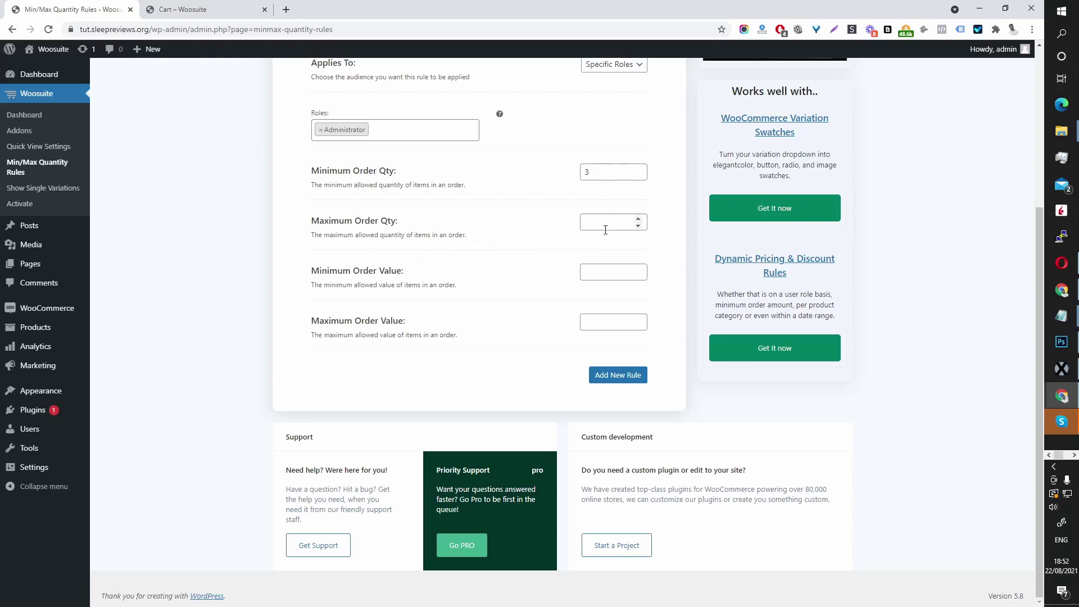
{"action": "left_click", "coordinate": [631, 223]}
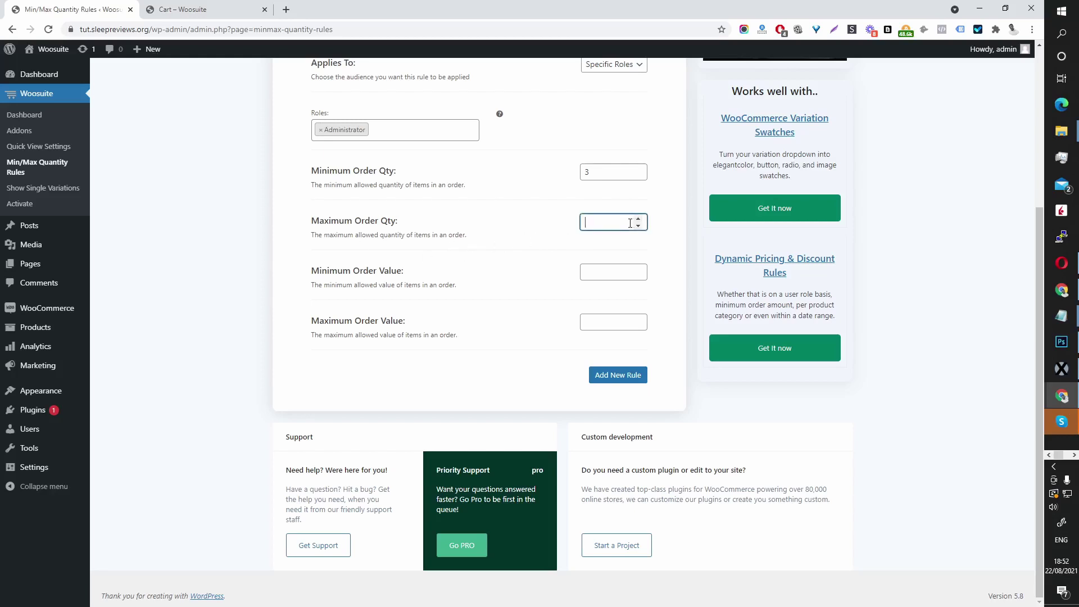
{"action": "left_click", "coordinate": [595, 172]}
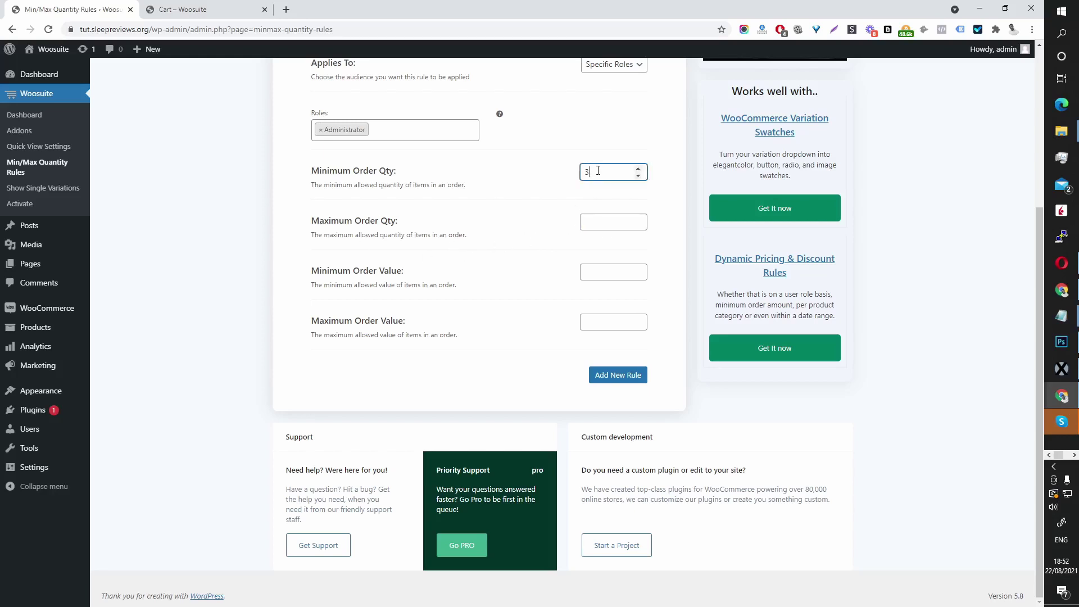
{"action": "left_click_drag", "start_coordinate": [598, 171], "coordinate": [518, 172]}
{"action": "left_click", "coordinate": [193, 10]}
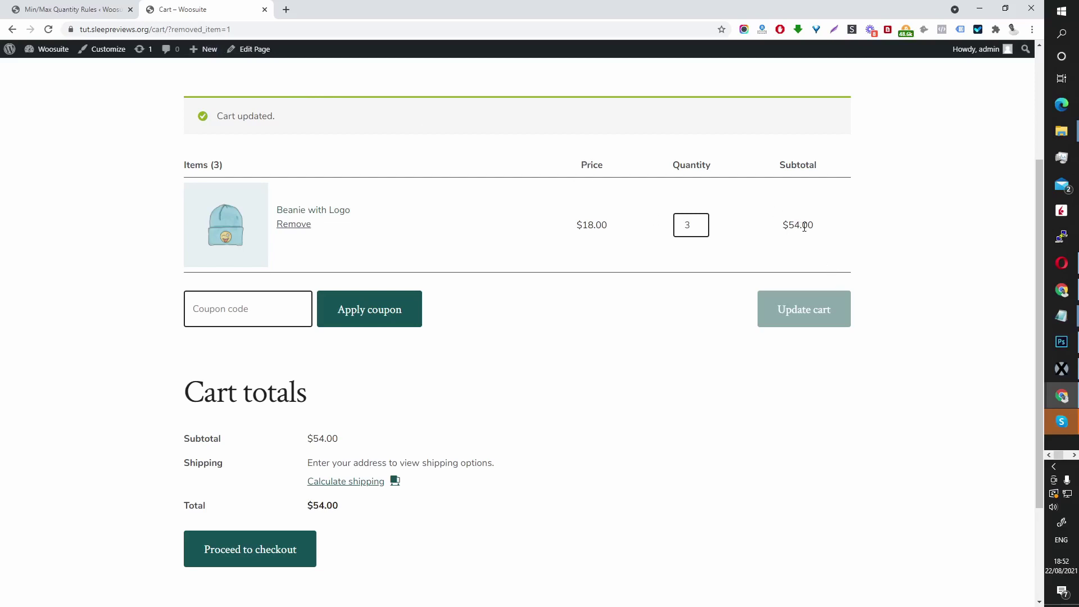
{"action": "left_click", "coordinate": [111, 13]}
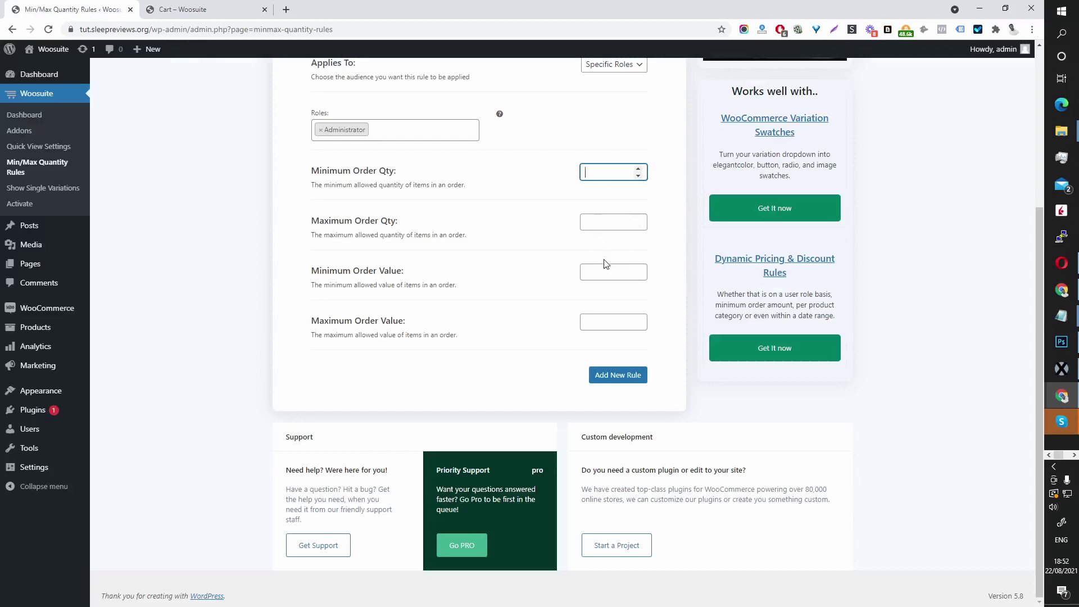
{"action": "left_click", "coordinate": [596, 276]}
{"action": "type", "text": "60"}
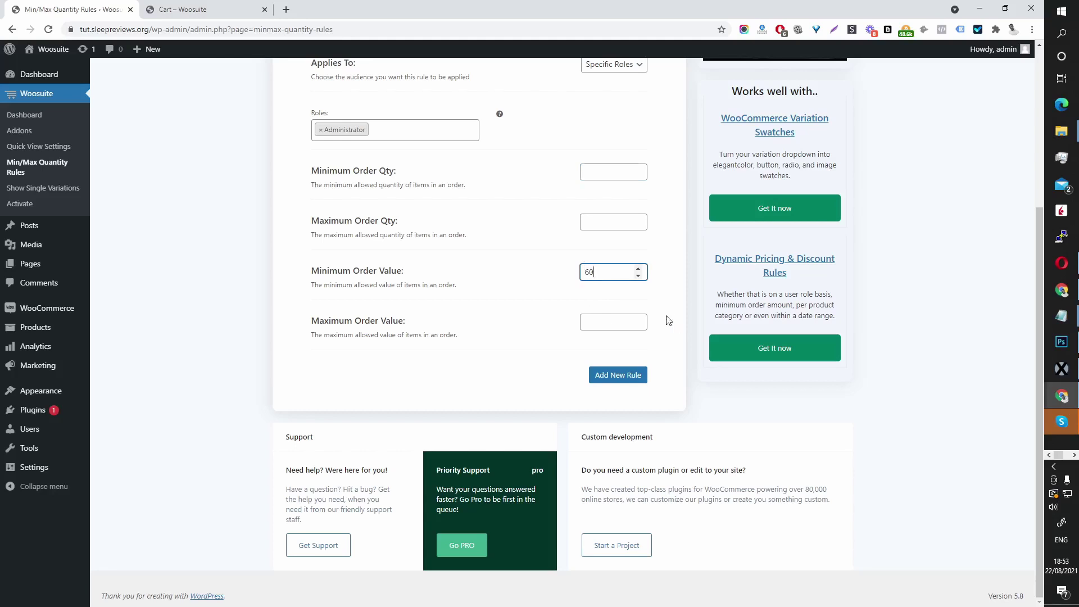
{"action": "key", "text": "Return"}
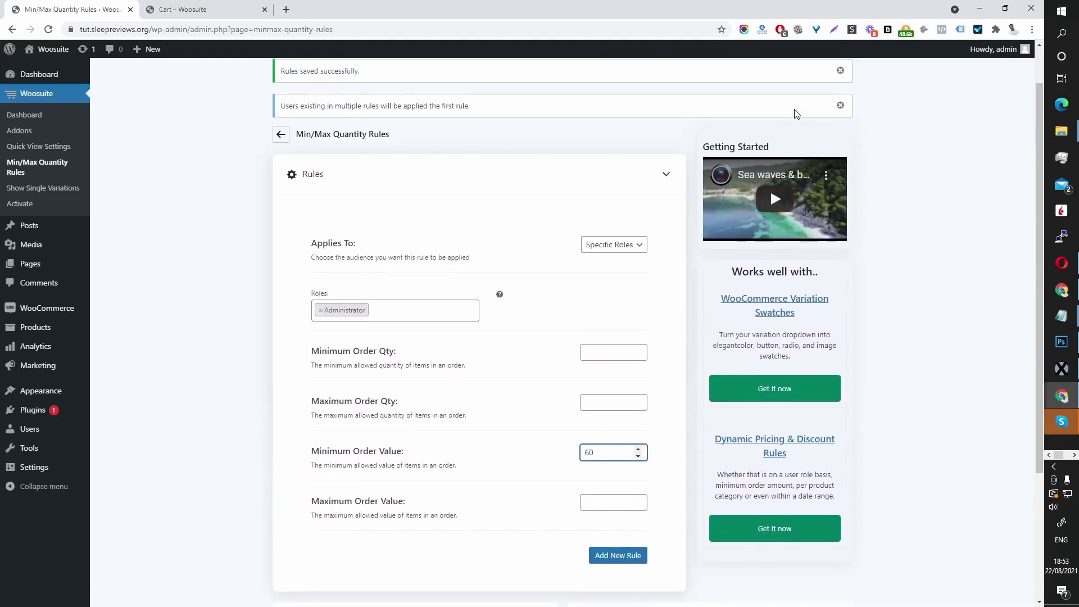
{"action": "left_click", "coordinate": [818, 77]}
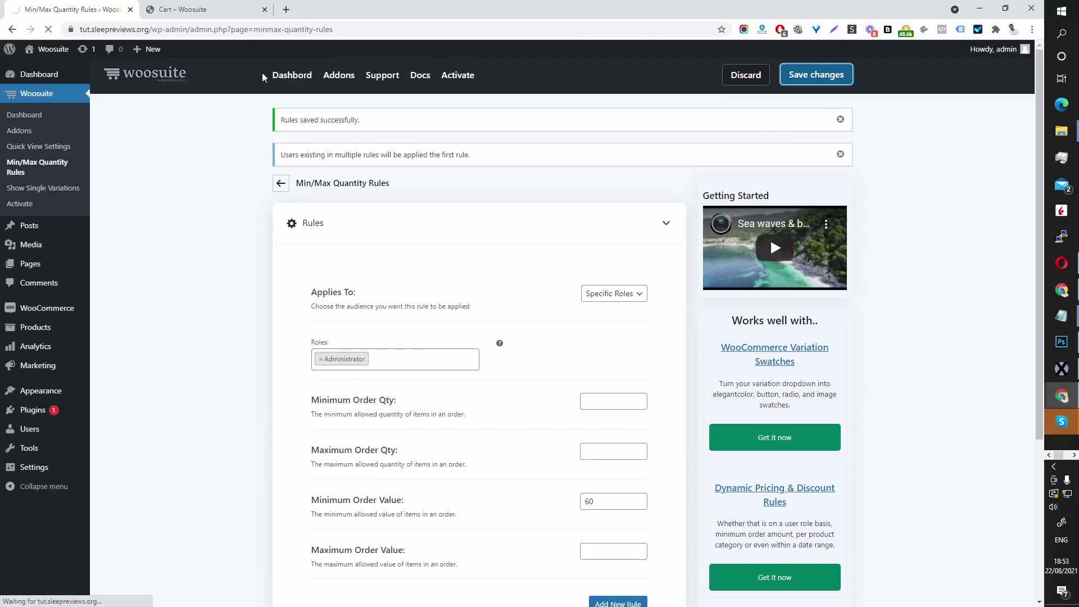
Reload the cart to see the minimum-order-value warning.
{"action": "left_click", "coordinate": [180, 9]}
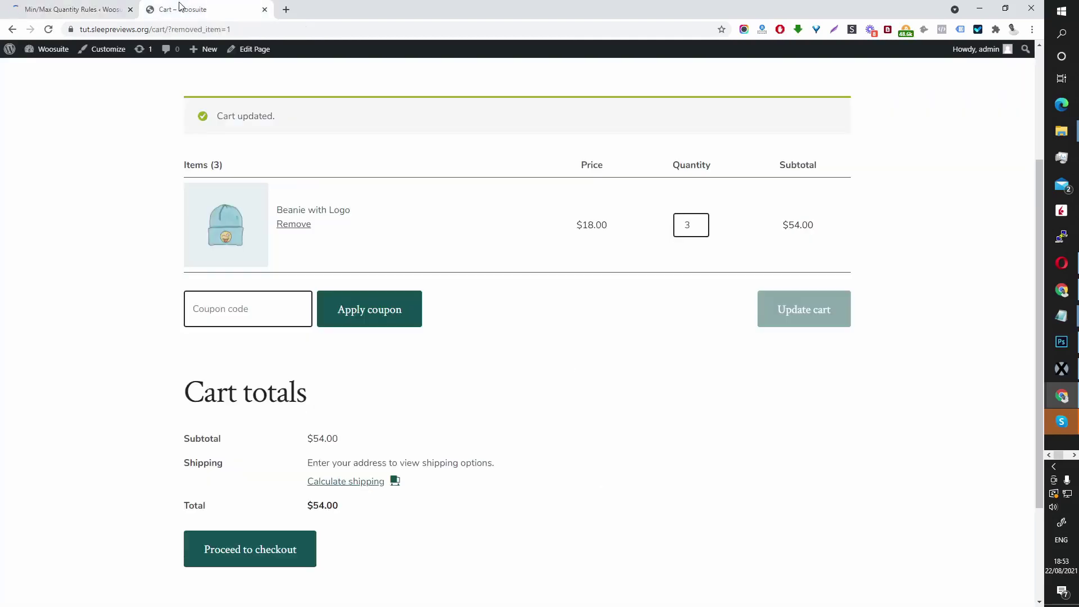
{"action": "left_click", "coordinate": [49, 29]}
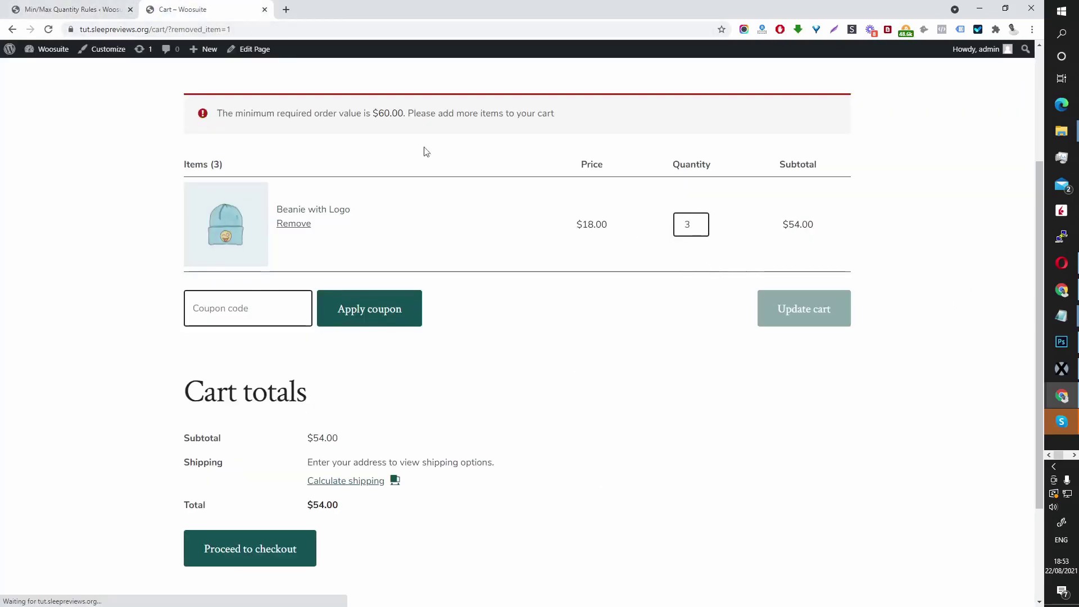
{"action": "left_click_drag", "start_coordinate": [256, 112], "coordinate": [534, 130]}
{"action": "left_click", "coordinate": [520, 112]}
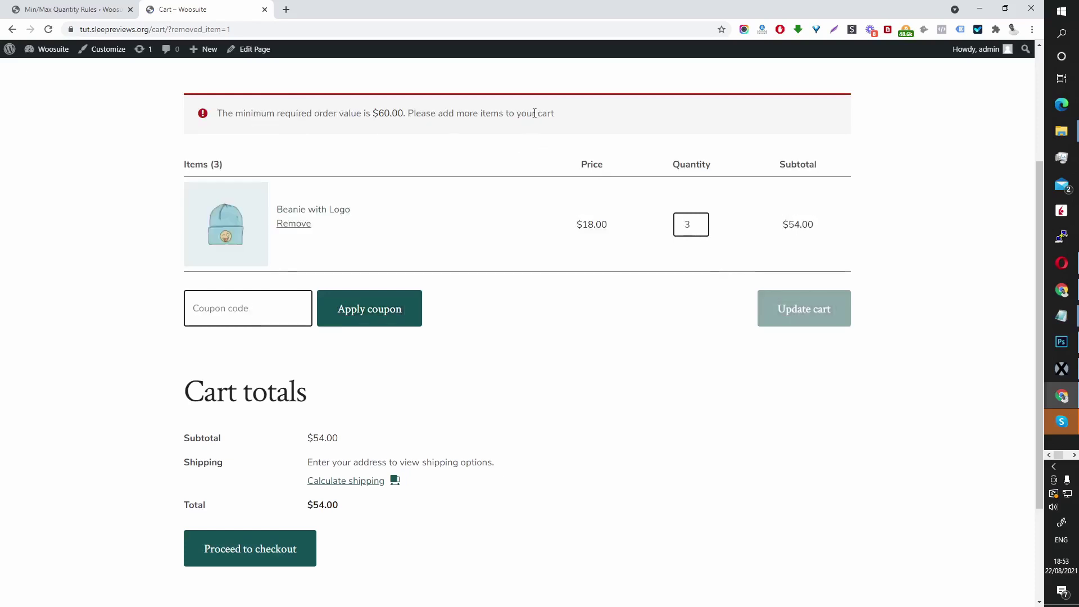
Delete the 60 Minimum Order Value, set Maximum Order Value to 50, and save.
{"action": "left_click", "coordinate": [84, 9]}
{"action": "scroll", "coordinate": [753, 350], "scroll_direction": "down", "scroll_amount": 2}
{"action": "scroll", "coordinate": [754, 350], "scroll_direction": "down", "scroll_amount": 1}
{"action": "left_click_drag", "start_coordinate": [598, 332], "coordinate": [566, 331]}
{"action": "key", "text": "BackSpace"}
{"action": "left_click", "coordinate": [610, 387]}
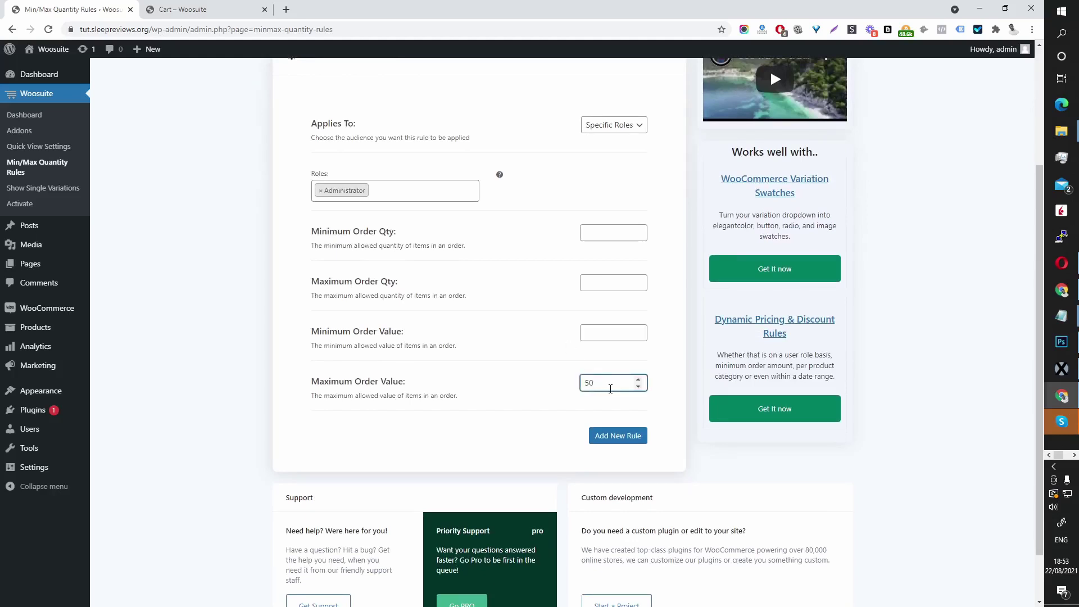
{"action": "scroll", "coordinate": [615, 388], "scroll_direction": "up", "scroll_amount": 1}
{"action": "scroll", "coordinate": [770, 237], "scroll_direction": "up", "scroll_amount": 3}
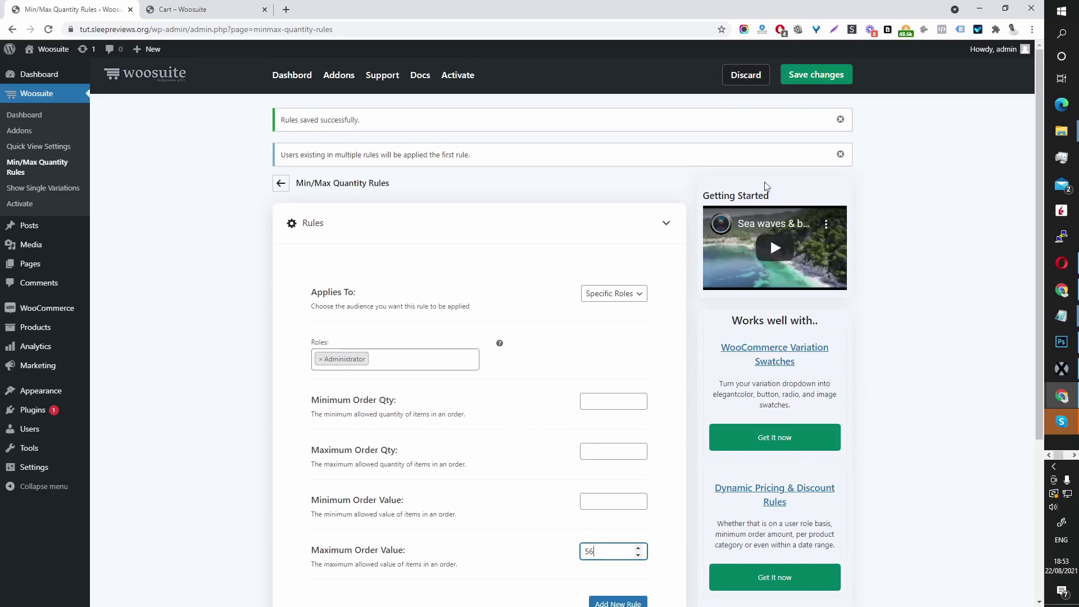
{"action": "scroll", "coordinate": [769, 237], "scroll_direction": "down", "scroll_amount": 3}
{"action": "scroll", "coordinate": [598, 379], "scroll_direction": "down", "scroll_amount": 2}
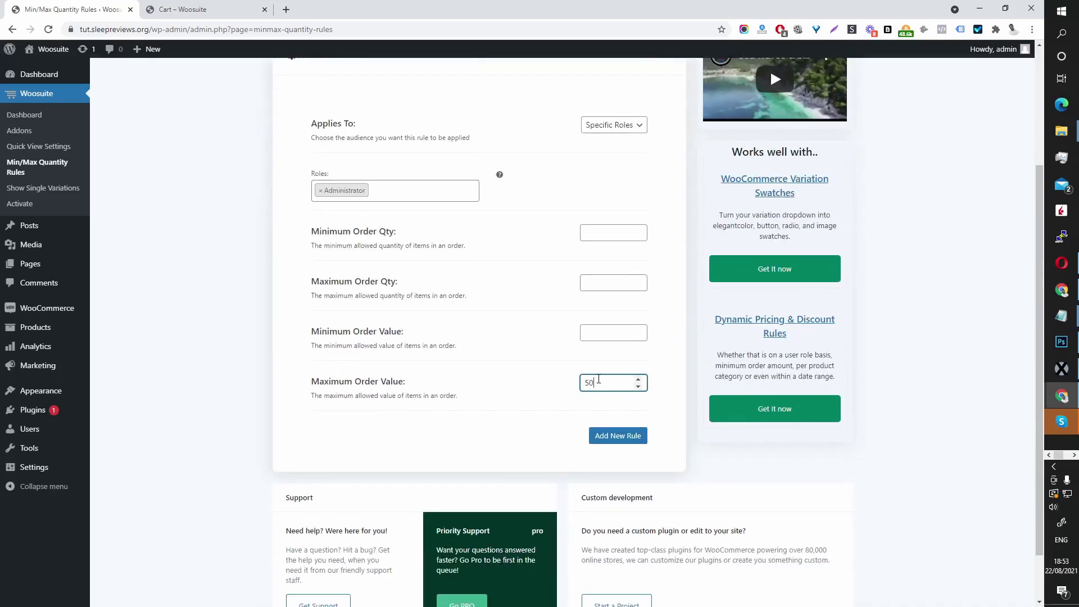
{"action": "scroll", "coordinate": [799, 226], "scroll_direction": "up", "scroll_amount": 3}
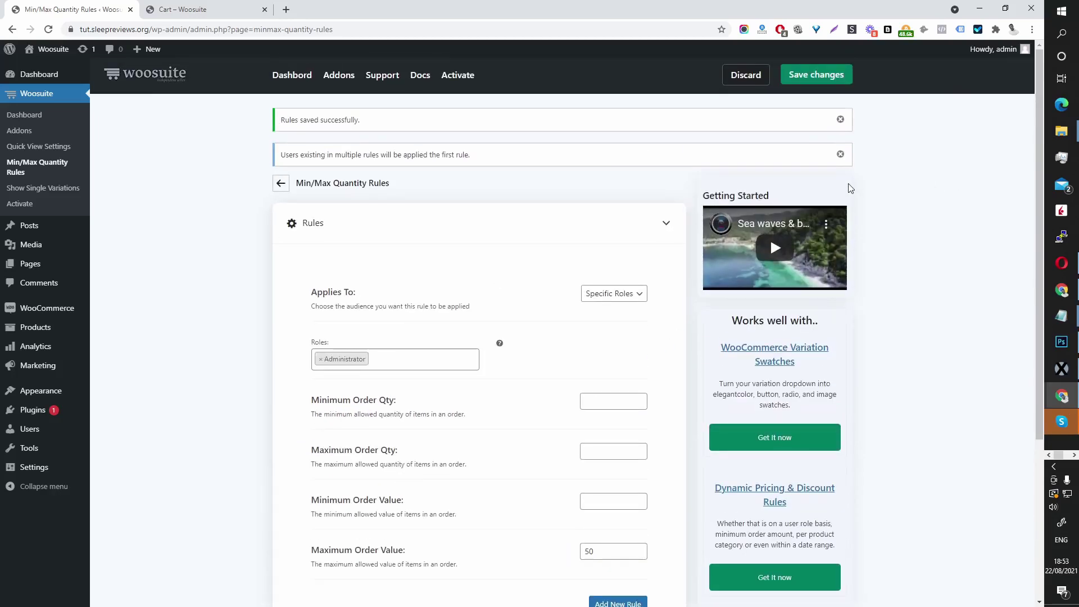
{"action": "left_click", "coordinate": [825, 79]}
Reload the cart to confirm the $50.00 maximum order value warning.
{"action": "key", "text": "ctrl+Tab"}
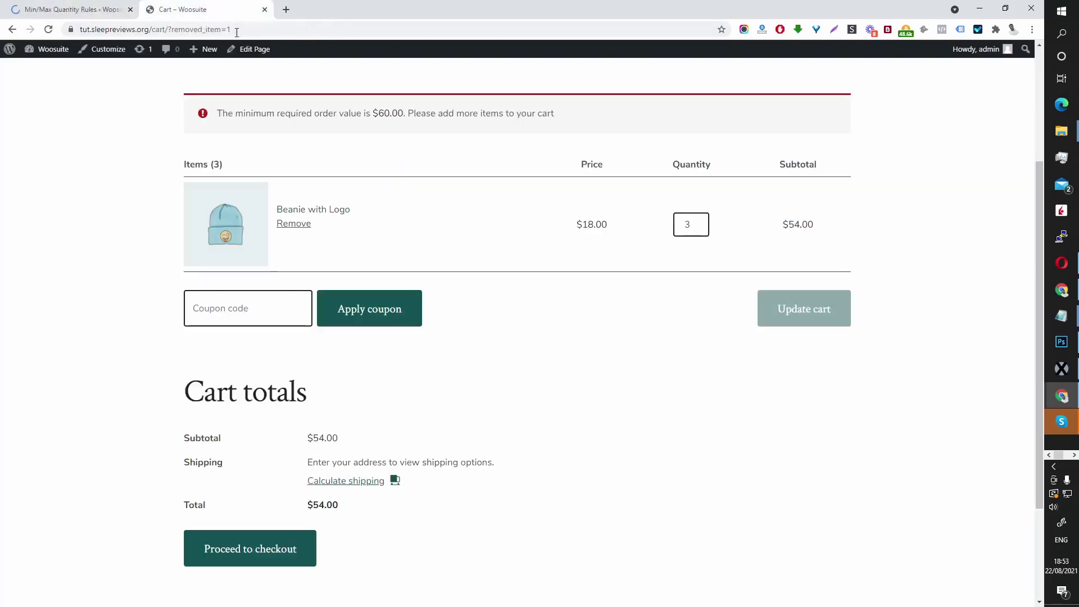
{"action": "left_click", "coordinate": [49, 29]}
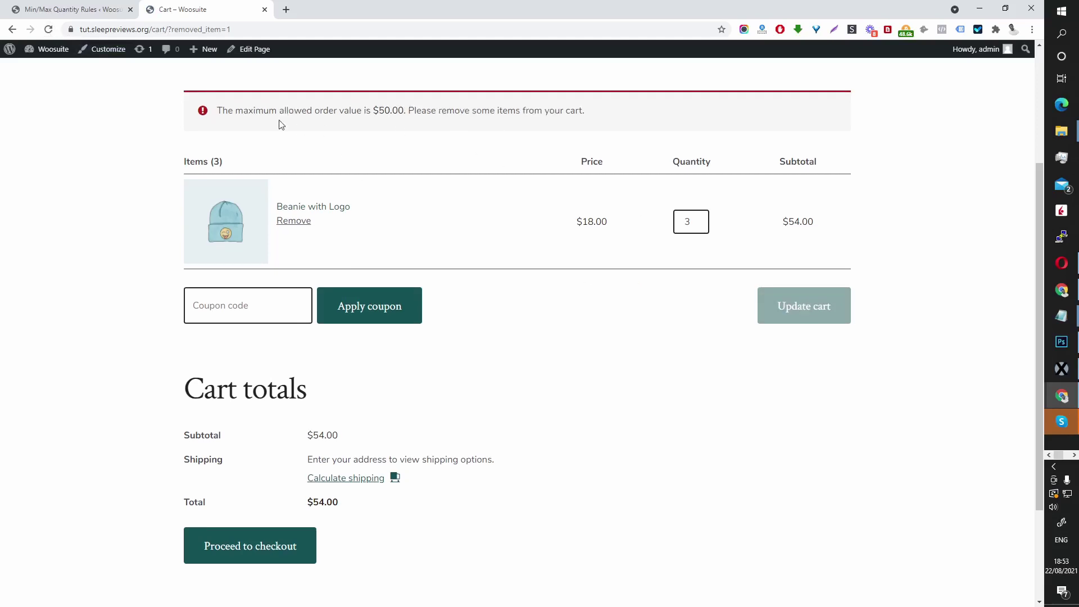
{"action": "left_click_drag", "start_coordinate": [230, 108], "coordinate": [411, 112]}
{"action": "left_click", "coordinate": [388, 106]}
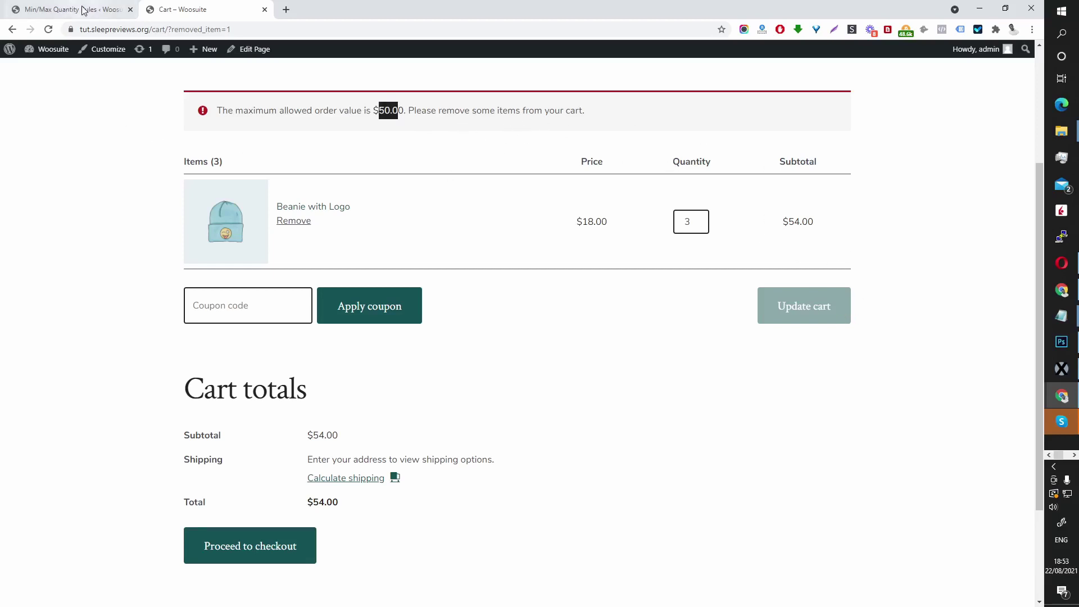
Clear the $50 Maximum Order Value and the Administrator role, then save the rule.
{"action": "left_click", "coordinate": [110, 10]}
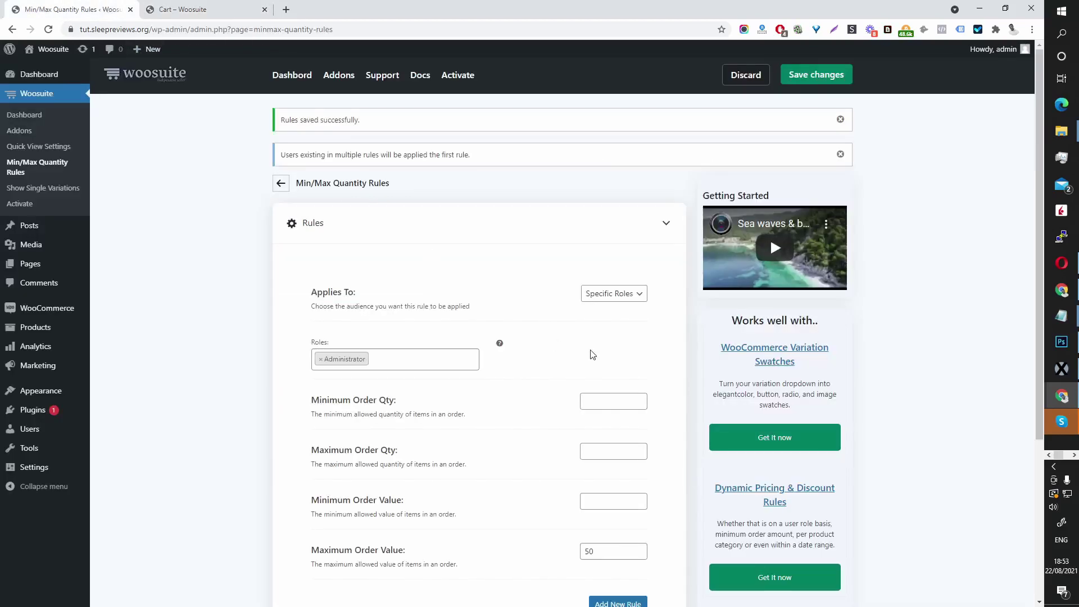
{"action": "scroll", "coordinate": [579, 342], "scroll_direction": "down", "scroll_amount": 3}
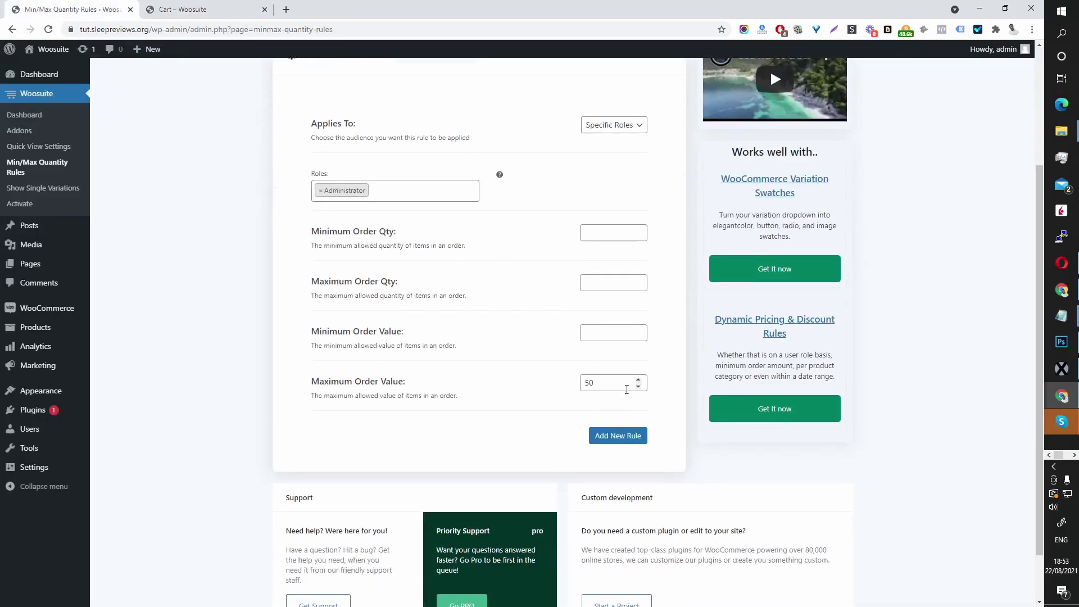
{"action": "double_click", "coordinate": [625, 385]}
{"action": "key", "text": "BackSpace"}
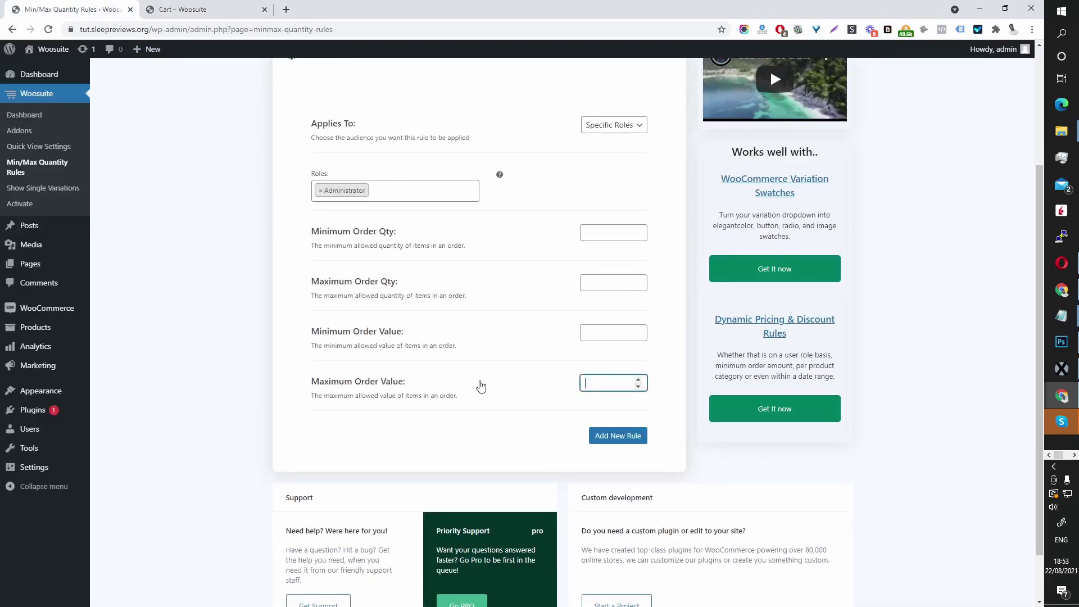
{"action": "left_click", "coordinate": [322, 191]}
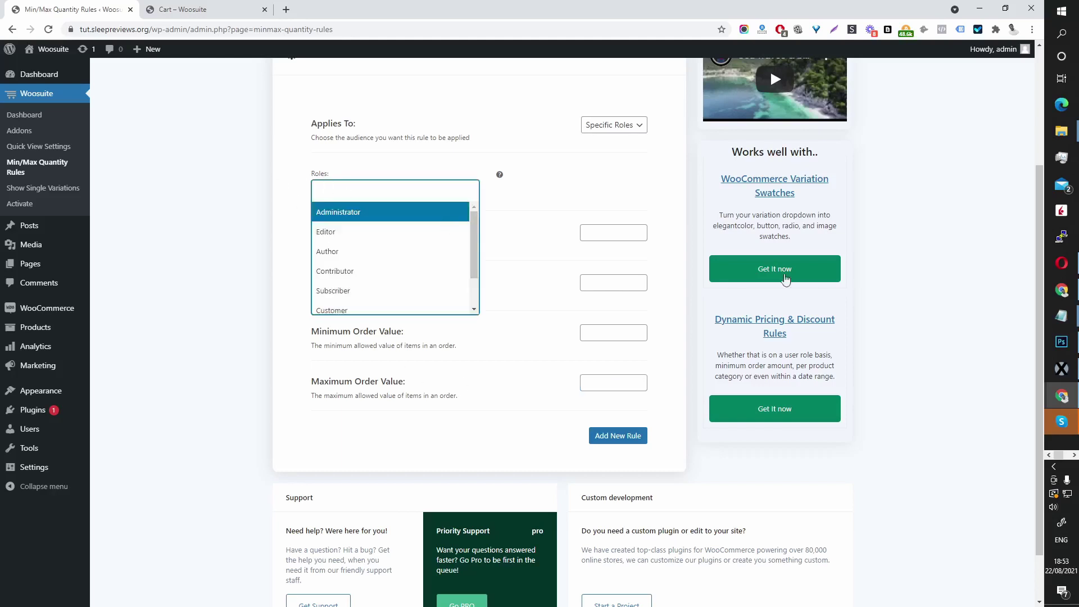
{"action": "left_click", "coordinate": [614, 166]}
{"action": "scroll", "coordinate": [647, 180], "scroll_direction": "up", "scroll_amount": 3}
{"action": "scroll", "coordinate": [647, 187], "scroll_direction": "up", "scroll_amount": 2}
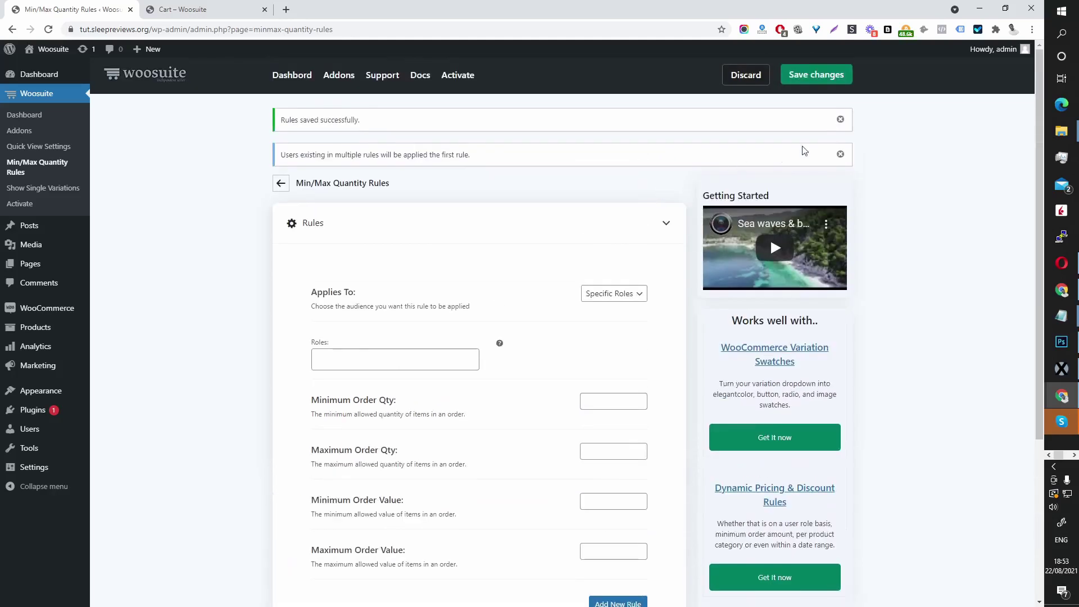
{"action": "left_click", "coordinate": [816, 74]}
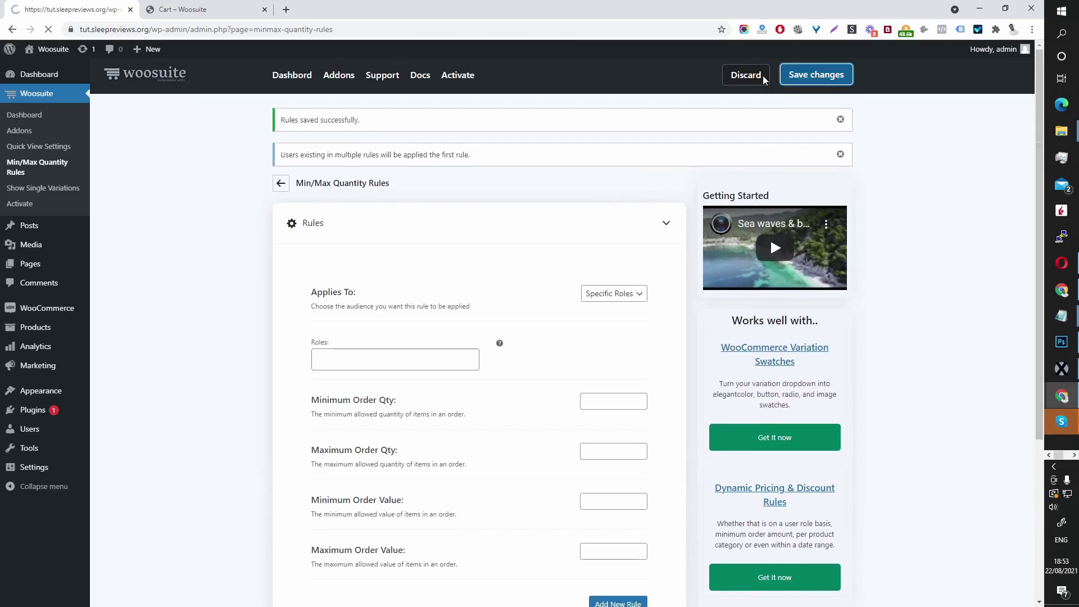
Set the rule's Applies To to Everyone and save again.
{"action": "scroll", "coordinate": [646, 241], "scroll_direction": "down", "scroll_amount": 2}
{"action": "left_click", "coordinate": [613, 183]}
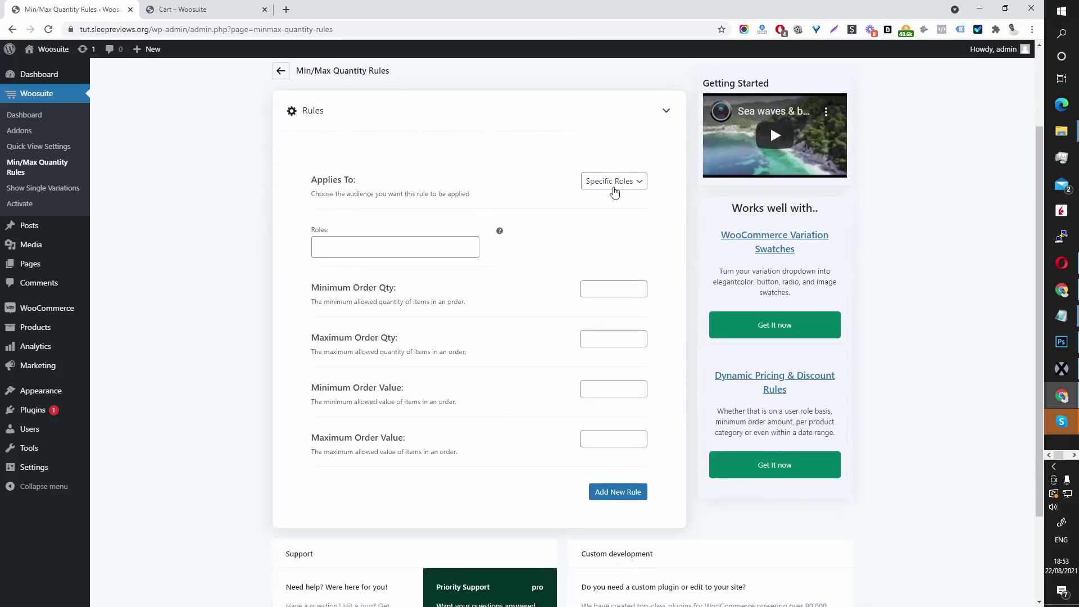
{"action": "left_click", "coordinate": [610, 192]}
{"action": "scroll", "coordinate": [685, 246], "scroll_direction": "up", "scroll_amount": 2}
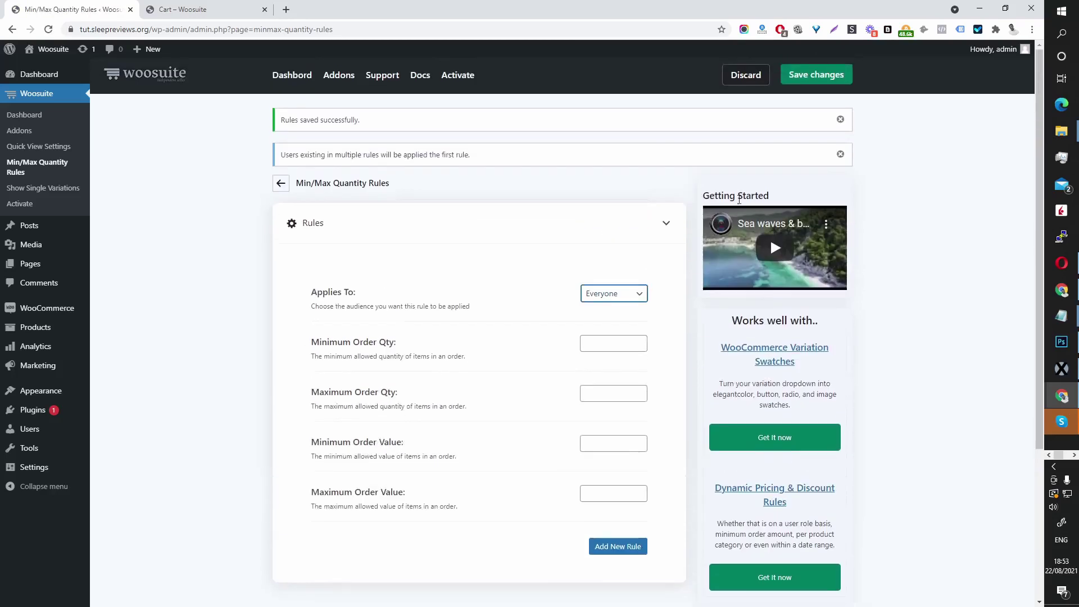
{"action": "left_click", "coordinate": [816, 74]}
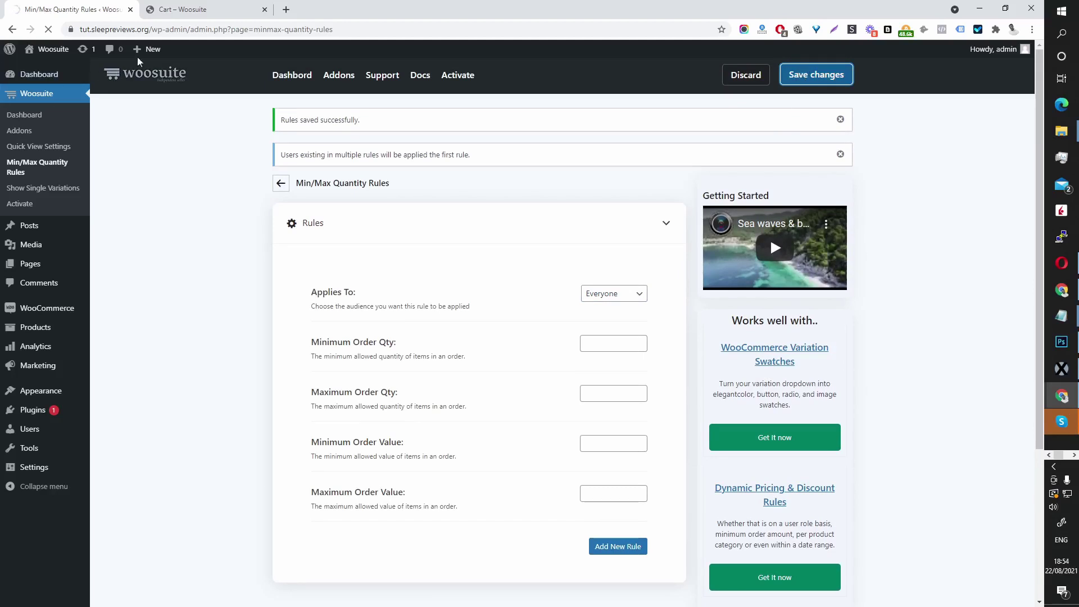
Open Beanie with Logo in a new tab and go to its Edit Product page.
{"action": "left_click", "coordinate": [193, 16]}
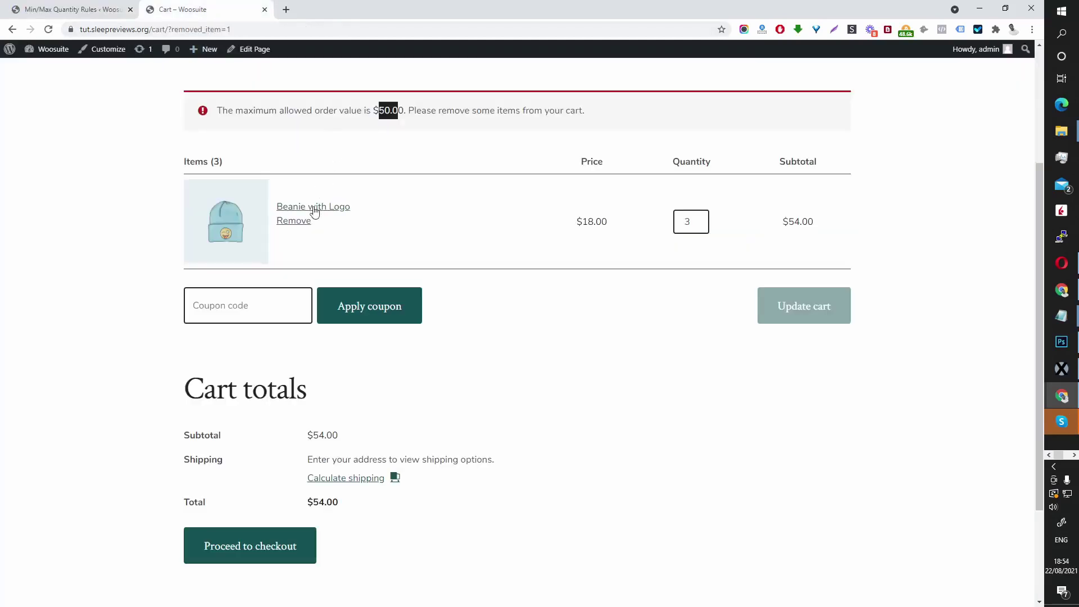
{"action": "middle_click", "coordinate": [314, 211]}
{"action": "left_click", "coordinate": [331, 8]}
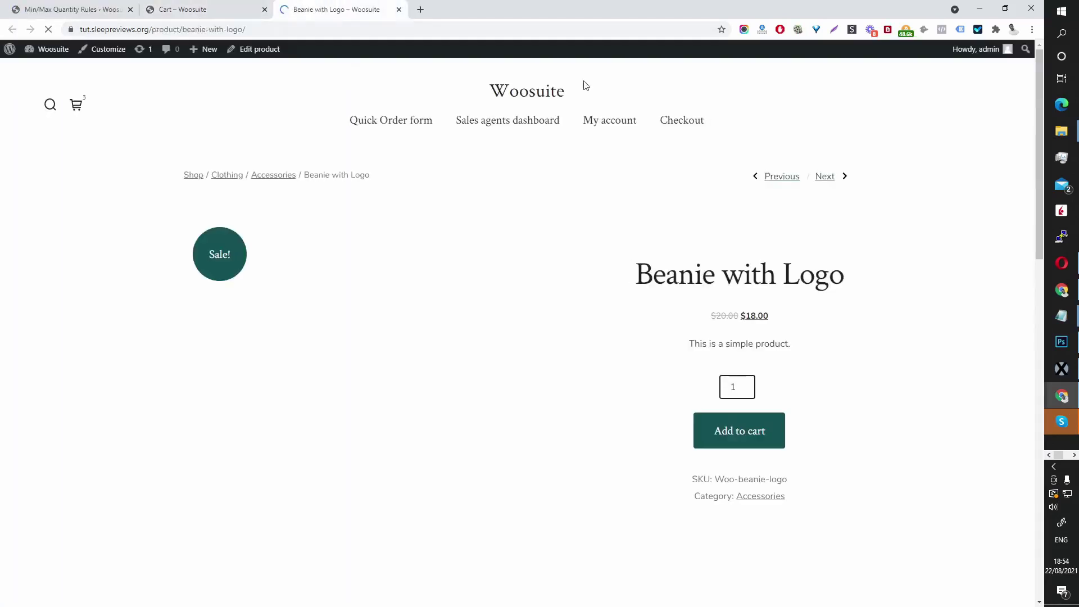
{"action": "left_click", "coordinate": [261, 51]}
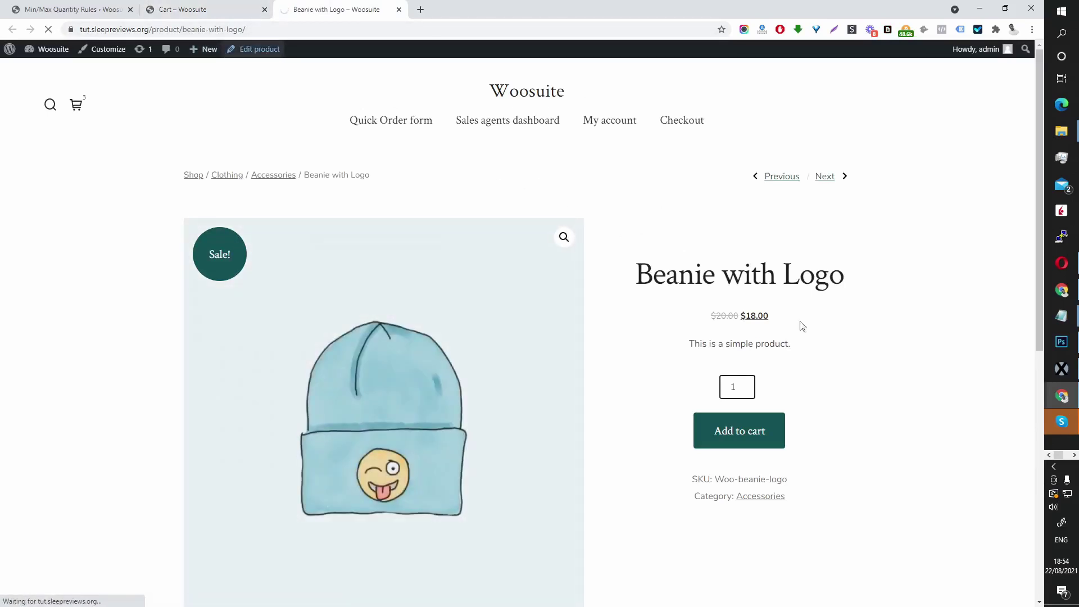
Scroll down to the product's Minimum/Maximum Quantity Rules section.
{"action": "scroll", "coordinate": [576, 372], "scroll_direction": "down", "scroll_amount": 5}
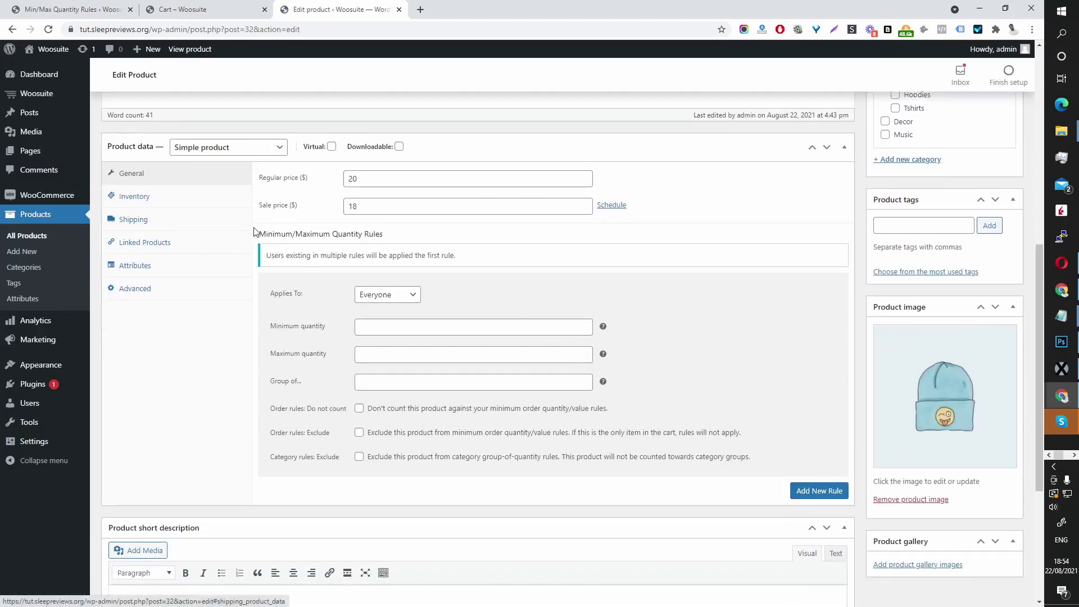
{"action": "left_click_drag", "start_coordinate": [259, 234], "coordinate": [395, 242]}
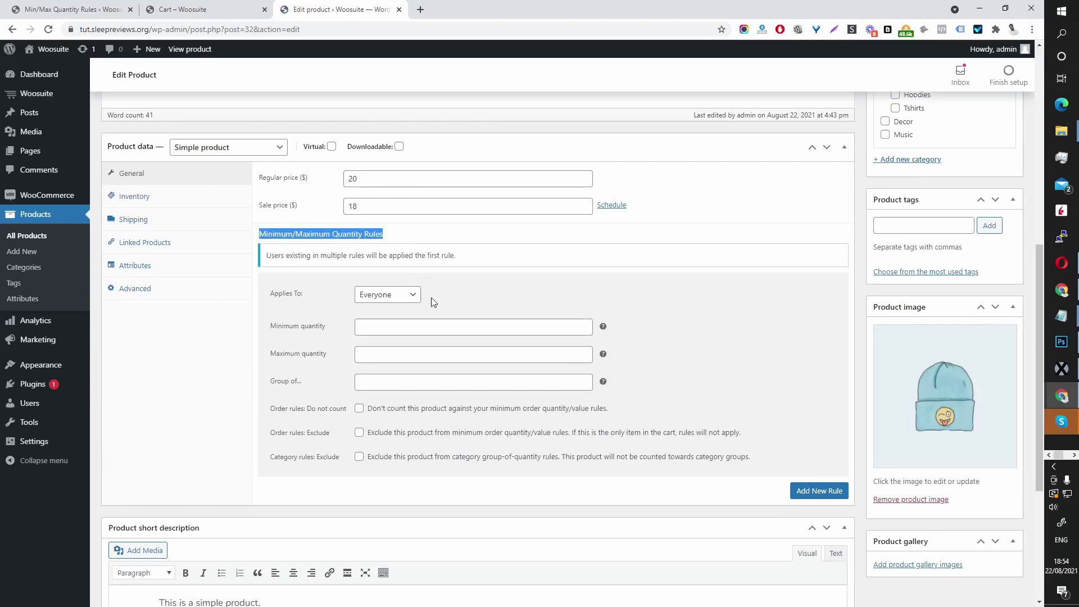
{"action": "scroll", "coordinate": [585, 325], "scroll_direction": "down", "scroll_amount": 1}
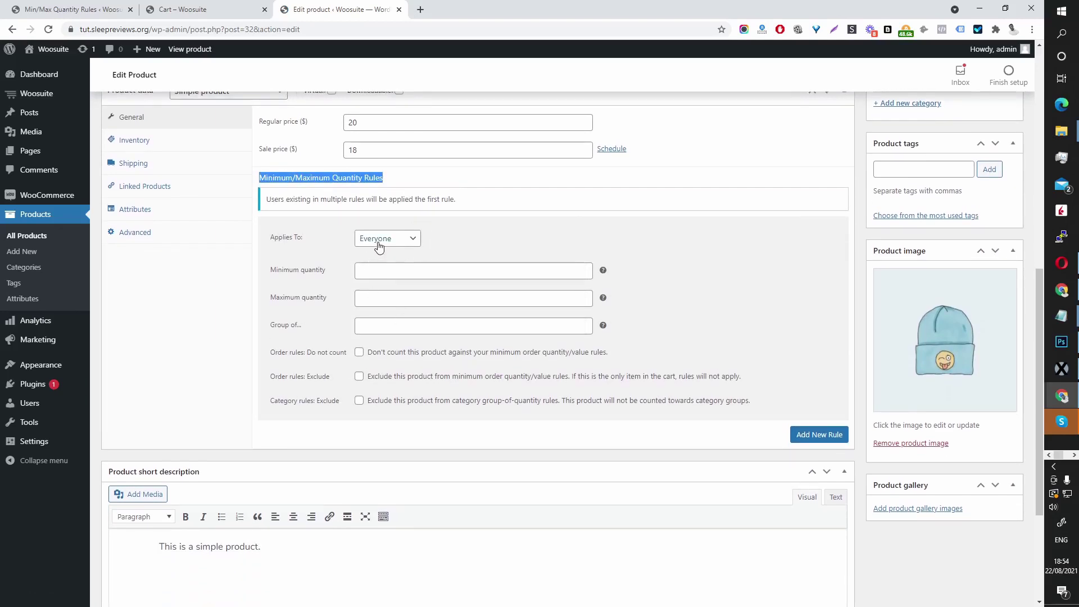
{"action": "left_click_drag", "start_coordinate": [285, 199], "coordinate": [445, 210]}
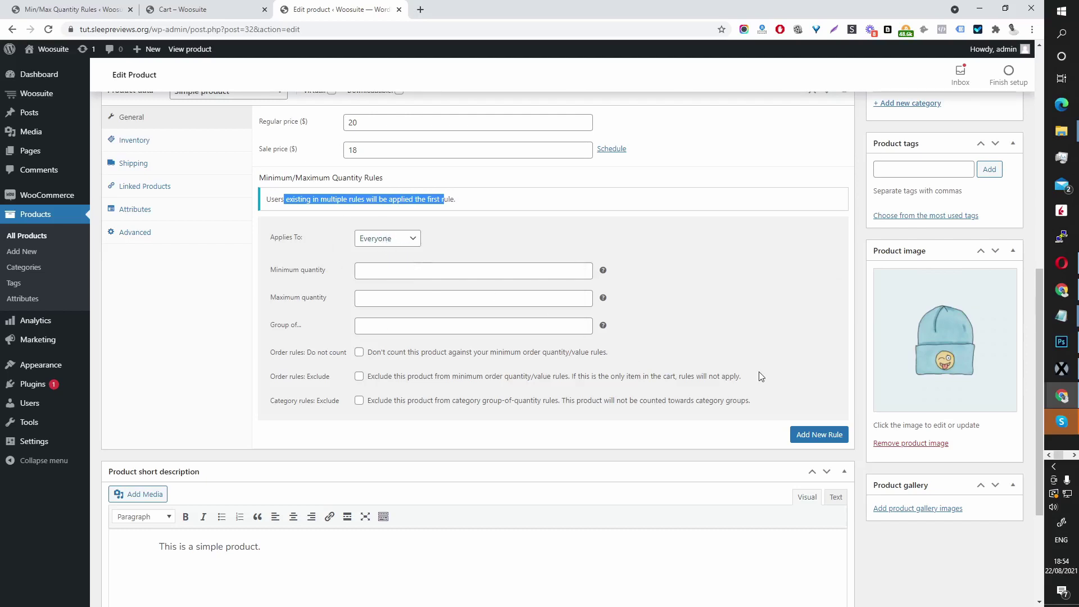
{"action": "left_click", "coordinate": [808, 436]}
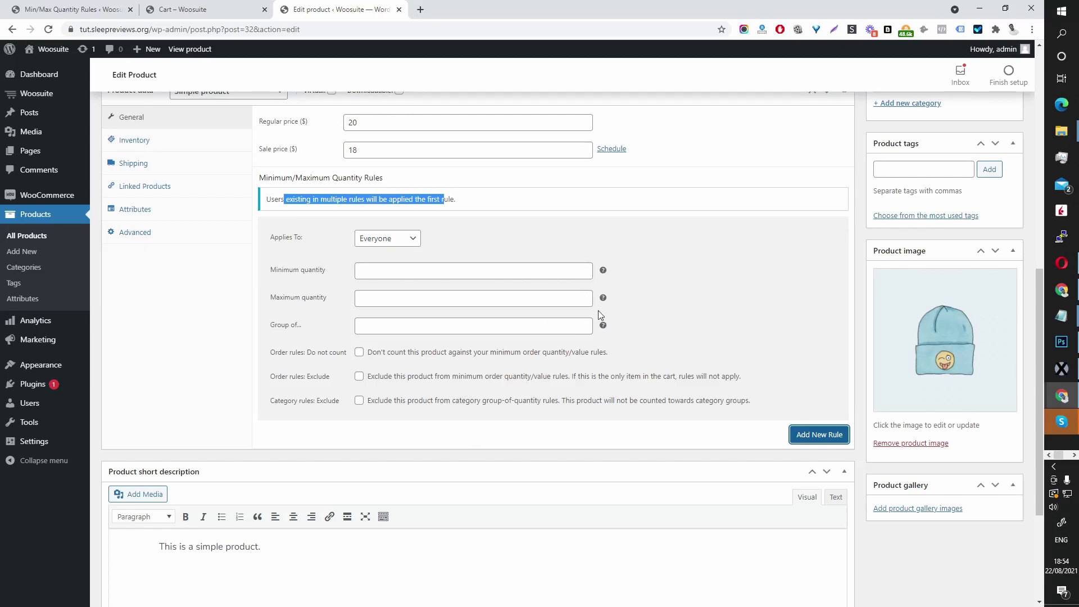
Set Beanie with Logo's minimum quantity to 5 and update the product.
{"action": "scroll", "coordinate": [600, 311], "scroll_direction": "up", "scroll_amount": 2}
{"action": "left_click", "coordinate": [456, 323]}
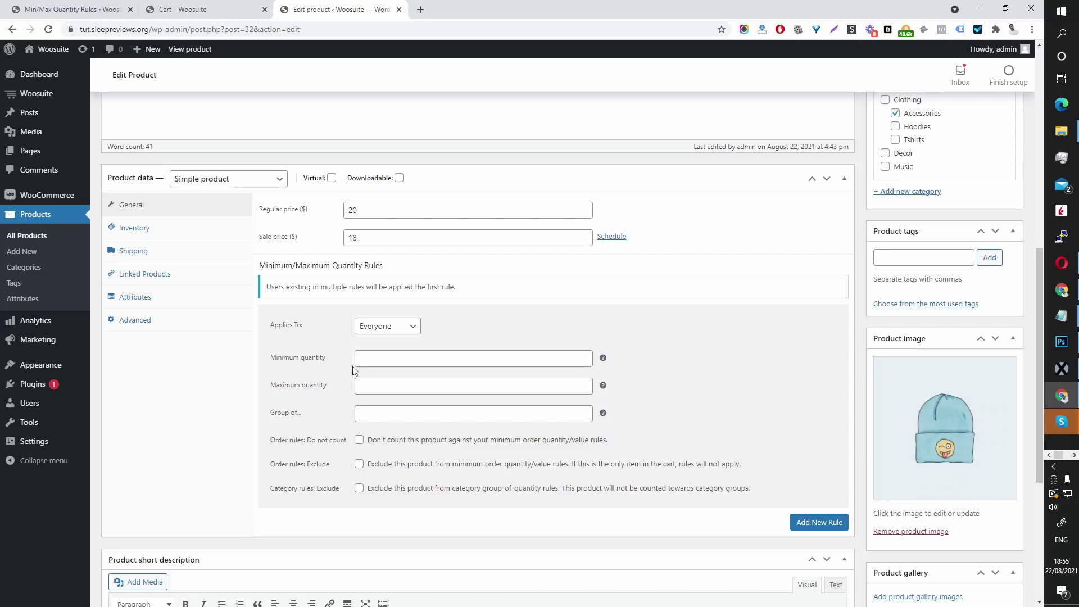
{"action": "left_click", "coordinate": [375, 355]}
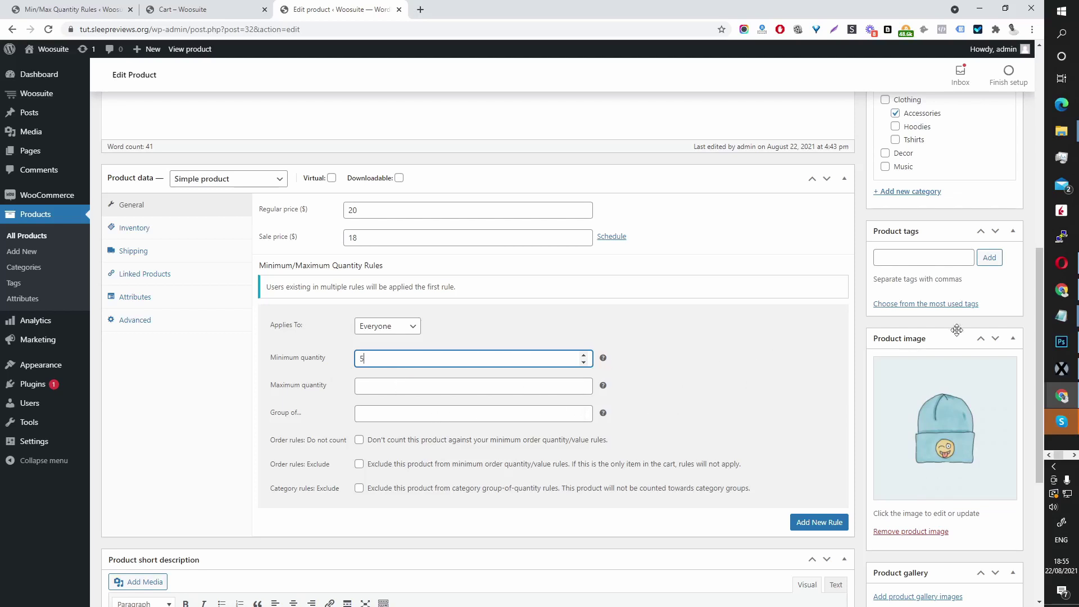
{"action": "scroll", "coordinate": [877, 404], "scroll_direction": "up", "scroll_amount": 2}
{"action": "scroll", "coordinate": [872, 403], "scroll_direction": "up", "scroll_amount": 4}
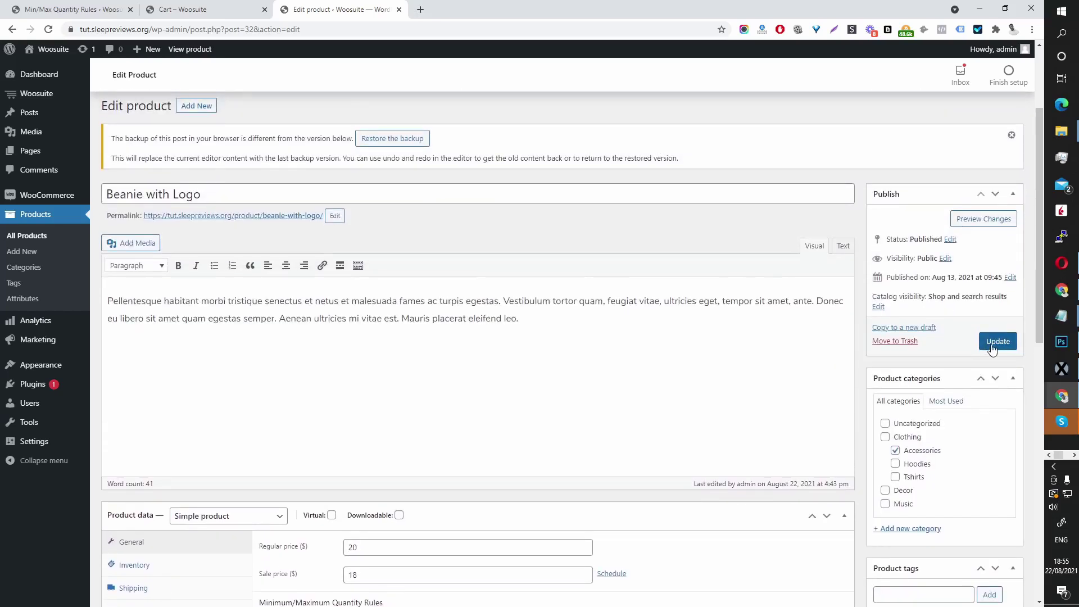
{"action": "left_click", "coordinate": [995, 342]}
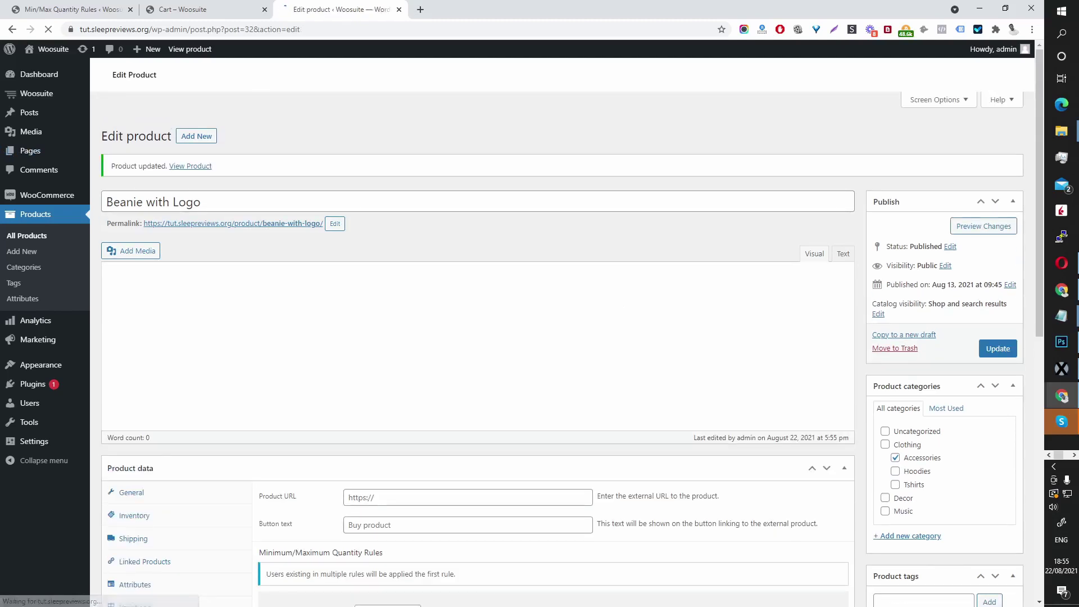
On the storefront page, check the quantity spinner starts at 5 and won't go below it.
{"action": "left_click", "coordinate": [198, 278]}
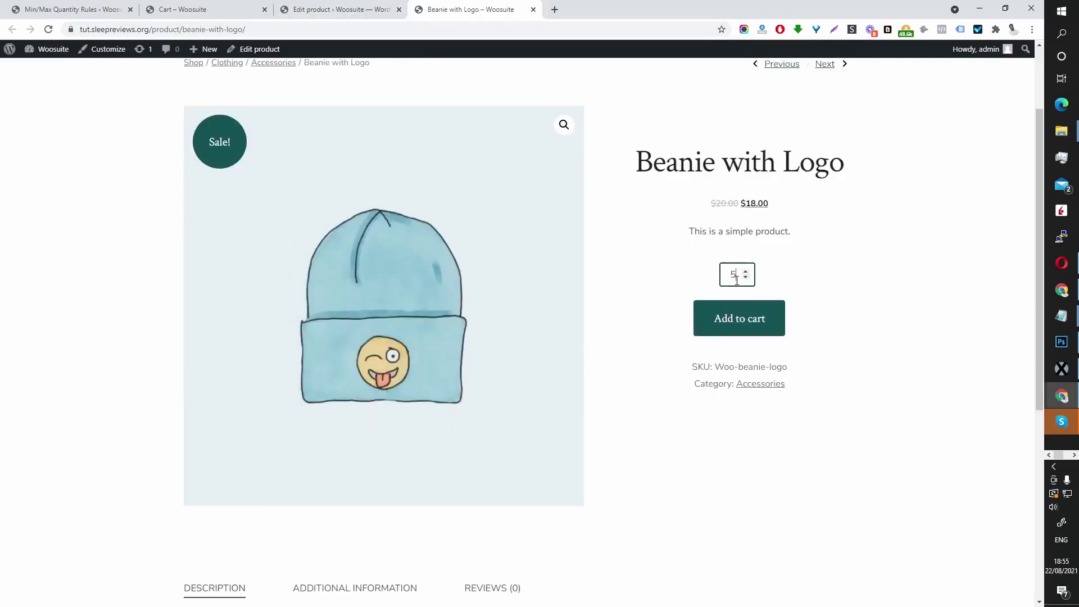
{"action": "left_click", "coordinate": [735, 283]}
{"action": "left_click", "coordinate": [878, 260]}
{"action": "double_click", "coordinate": [741, 274]}
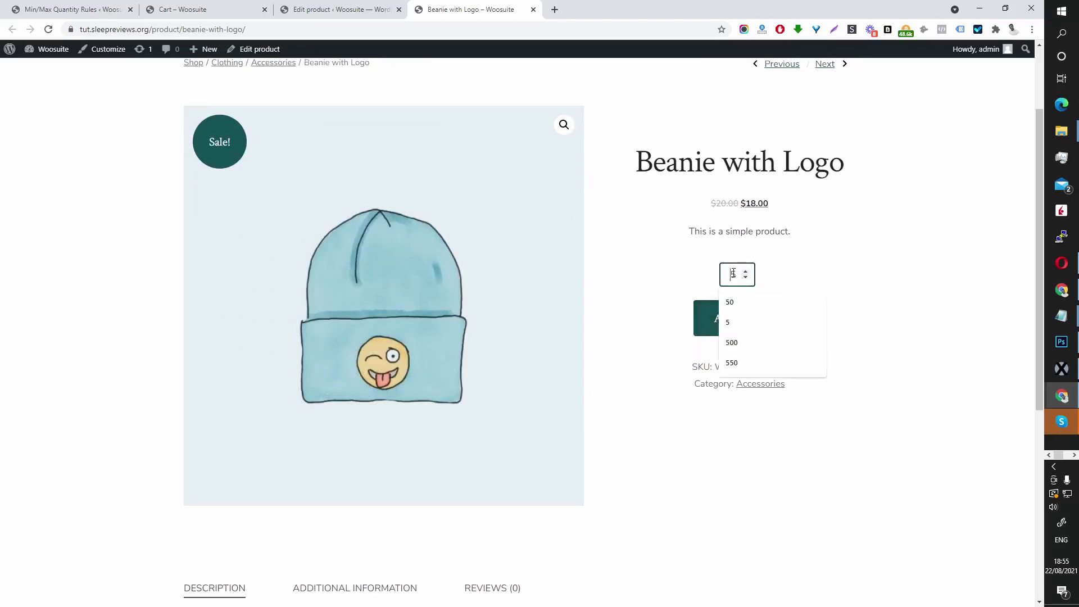
{"action": "left_click", "coordinate": [745, 272]}
{"action": "left_click", "coordinate": [745, 271]}
{"action": "double_click", "coordinate": [745, 276]}
{"action": "left_click", "coordinate": [318, 14]}
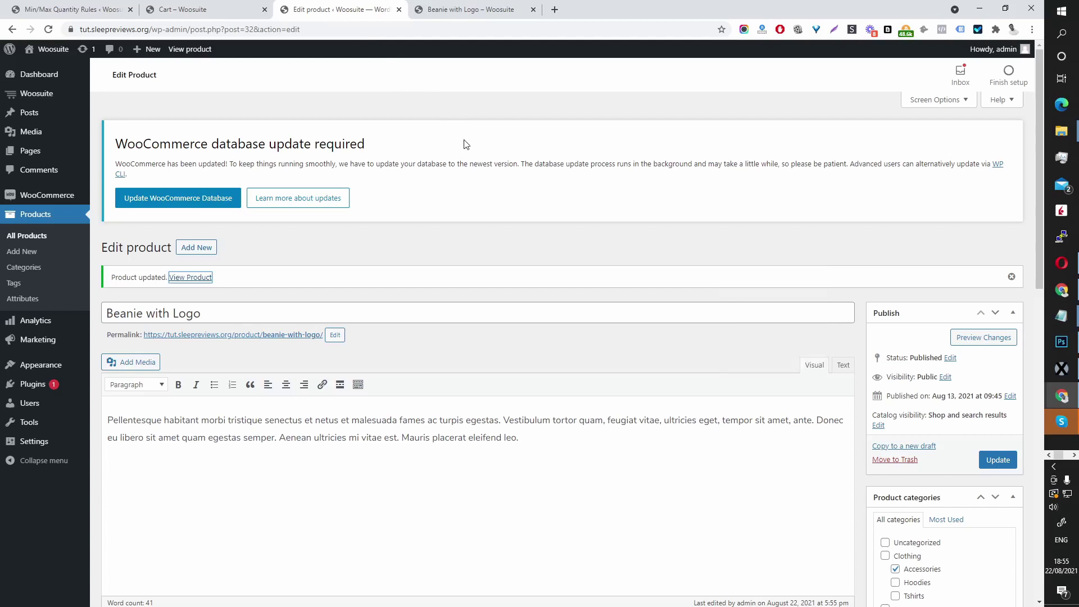
Set the beanie's Group of quantity to 5, update the product, and view its storefront page.
{"action": "scroll", "coordinate": [464, 145], "scroll_direction": "down", "scroll_amount": 12}
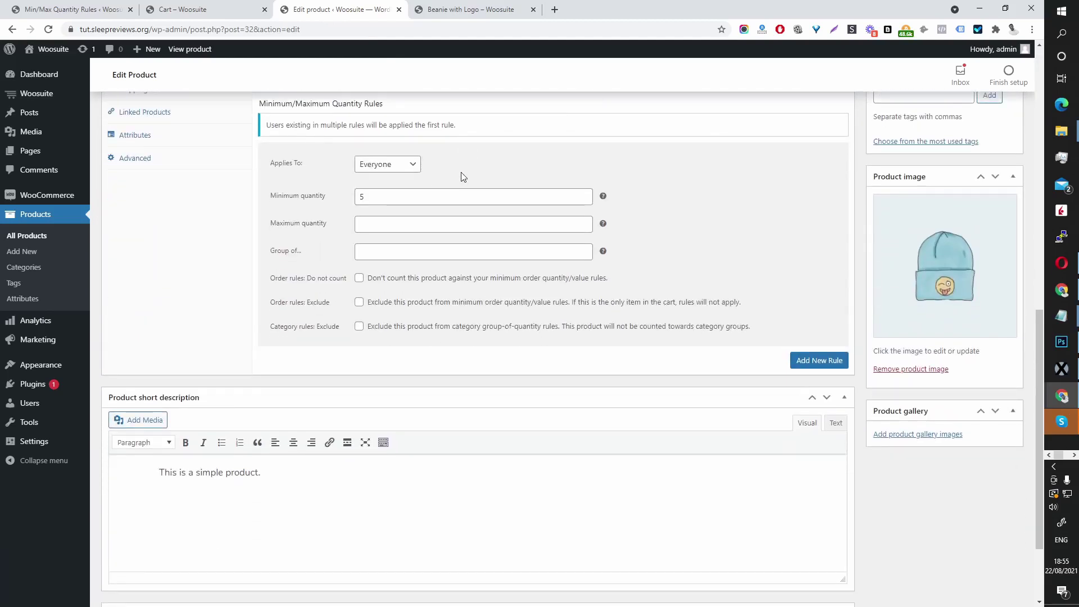
{"action": "left_click", "coordinate": [376, 253]}
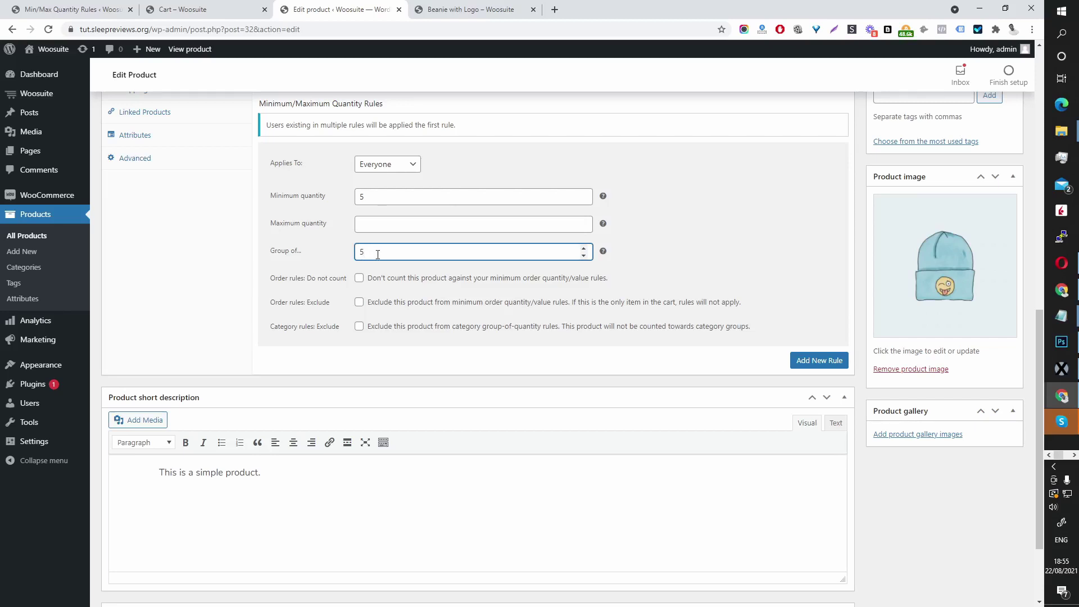
{"action": "scroll", "coordinate": [784, 268], "scroll_direction": "up", "scroll_amount": 8}
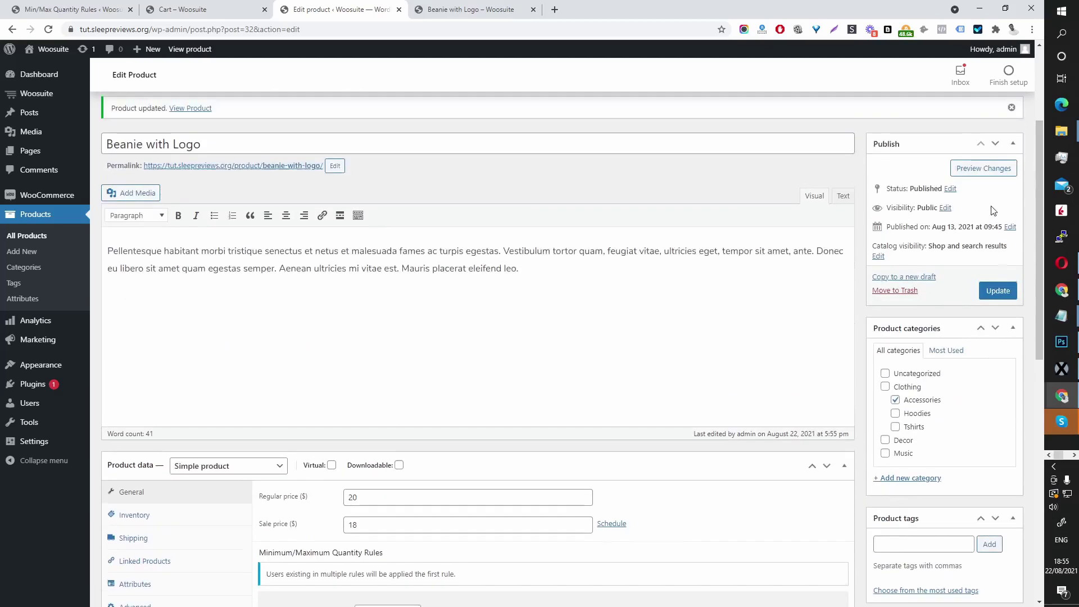
{"action": "left_click", "coordinate": [997, 291]}
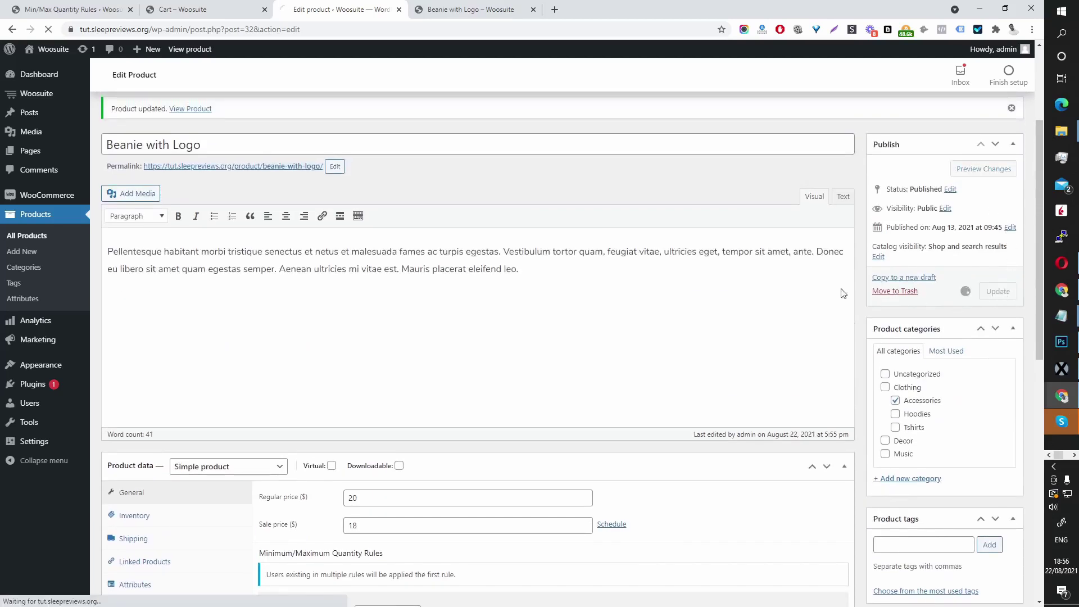
{"action": "left_click", "coordinate": [454, 11]}
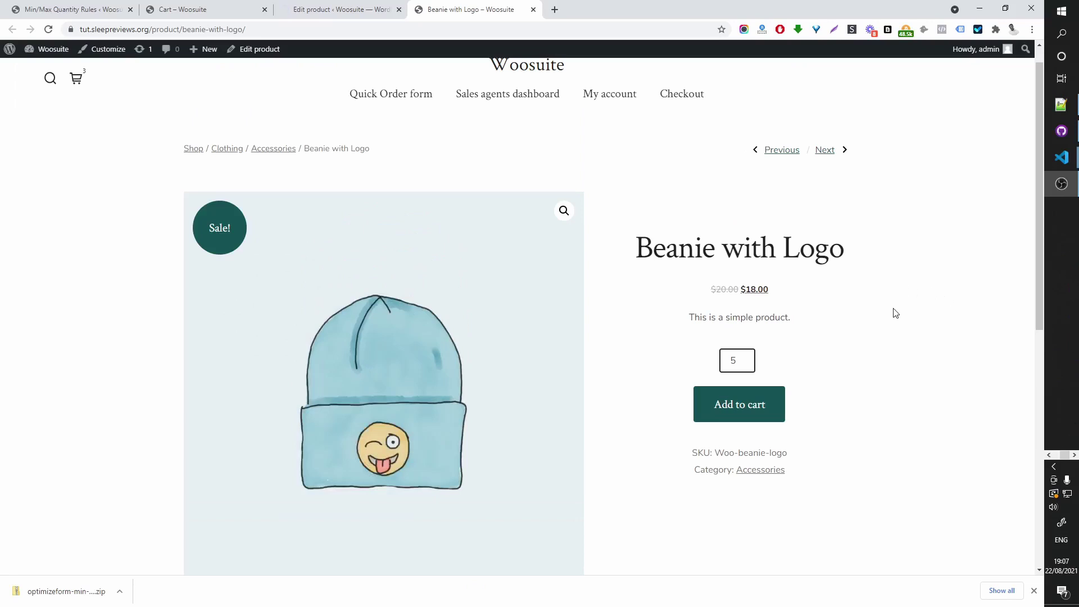
Enter quantity 10, then step it up to 30 and back down to 15 in increments of 5.
{"action": "key", "text": "BackSpace"}
{"action": "type", "text": "10"}
{"action": "left_click", "coordinate": [745, 358]}
{"action": "left_click", "coordinate": [745, 358]}
{"action": "left_click", "coordinate": [746, 358]}
{"action": "left_click", "coordinate": [745, 358]}
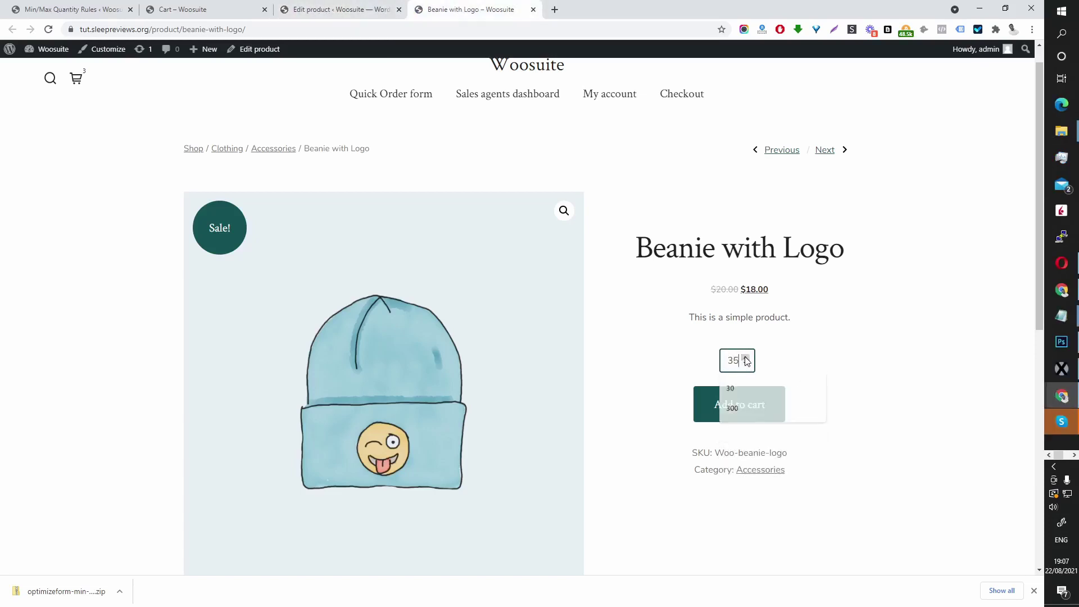
{"action": "left_click", "coordinate": [746, 363]}
{"action": "left_click", "coordinate": [745, 364]}
{"action": "left_click", "coordinate": [746, 364]}
{"action": "left_click", "coordinate": [745, 363]}
Bring the quantity back to 10 and add 10 Beanie with Logo to the cart.
{"action": "left_click", "coordinate": [858, 343]}
{"action": "left_click", "coordinate": [745, 360]}
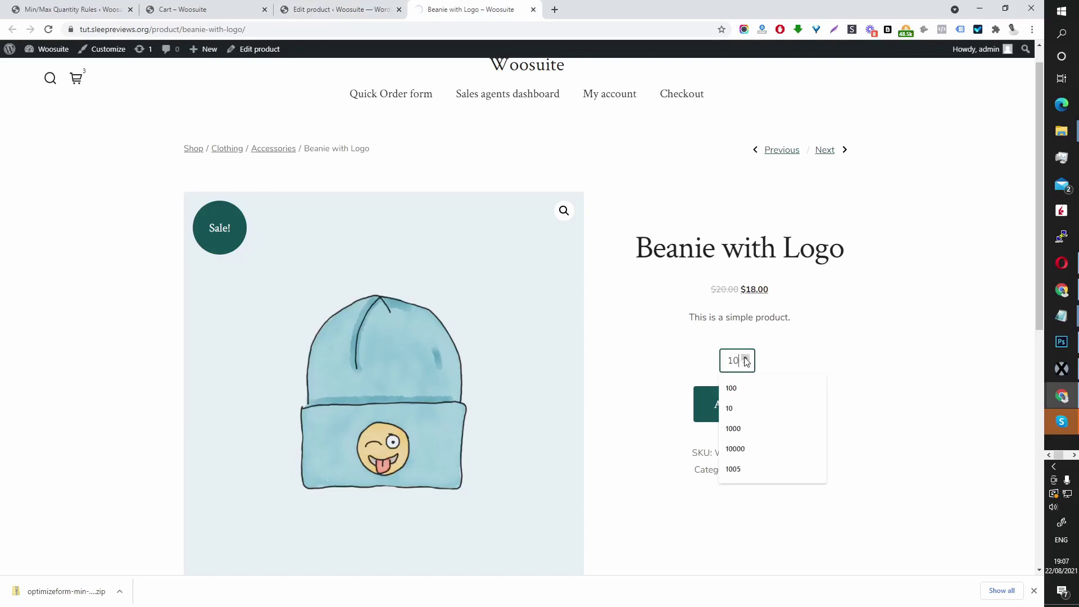
{"action": "left_click", "coordinate": [851, 366]}
{"action": "left_click", "coordinate": [752, 404]}
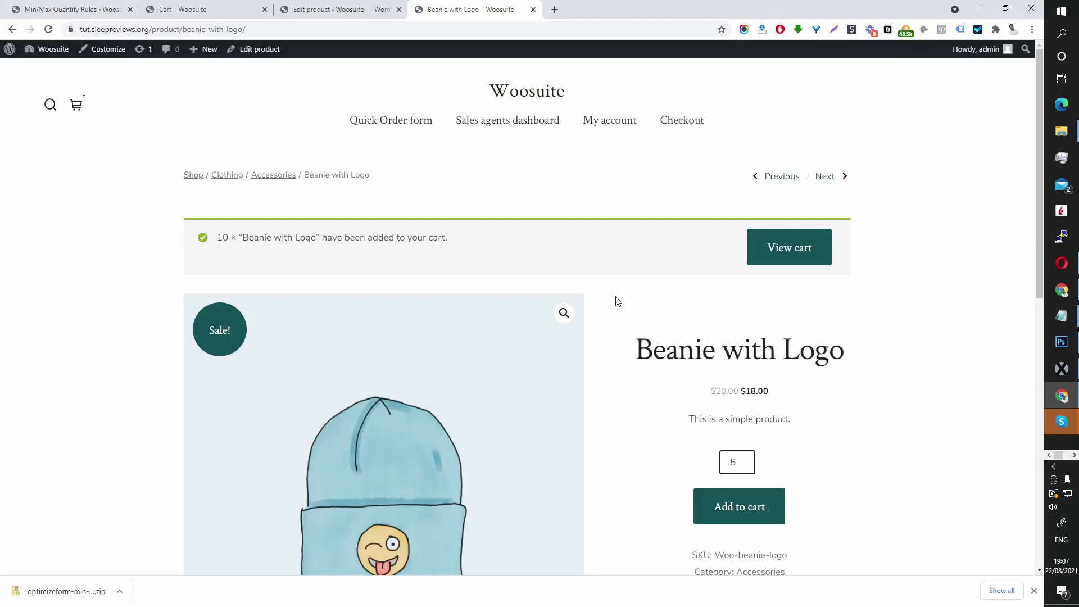
{"action": "left_click", "coordinate": [383, 4]}
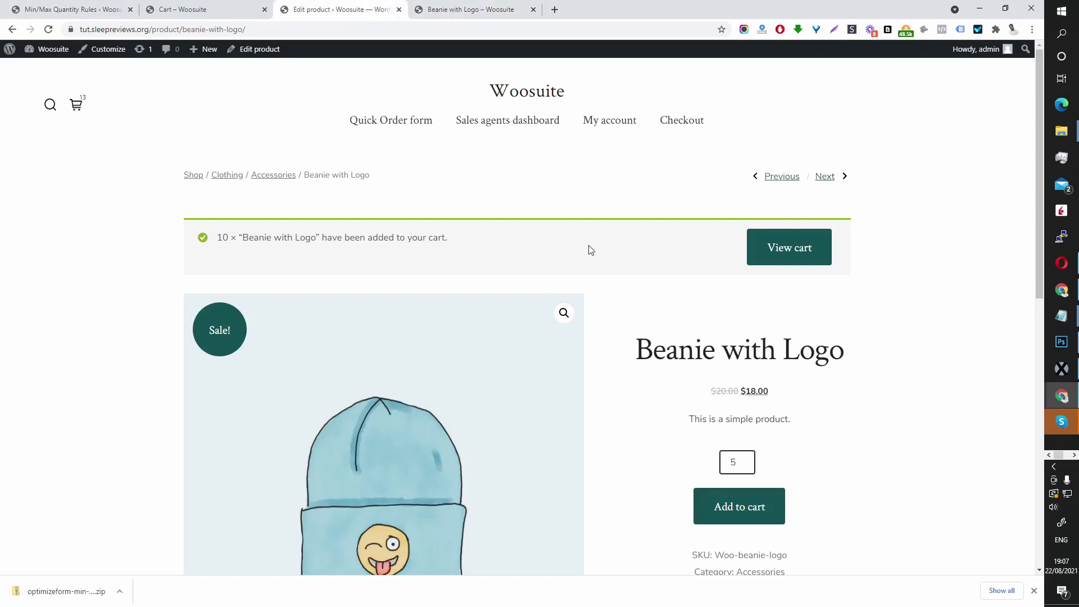